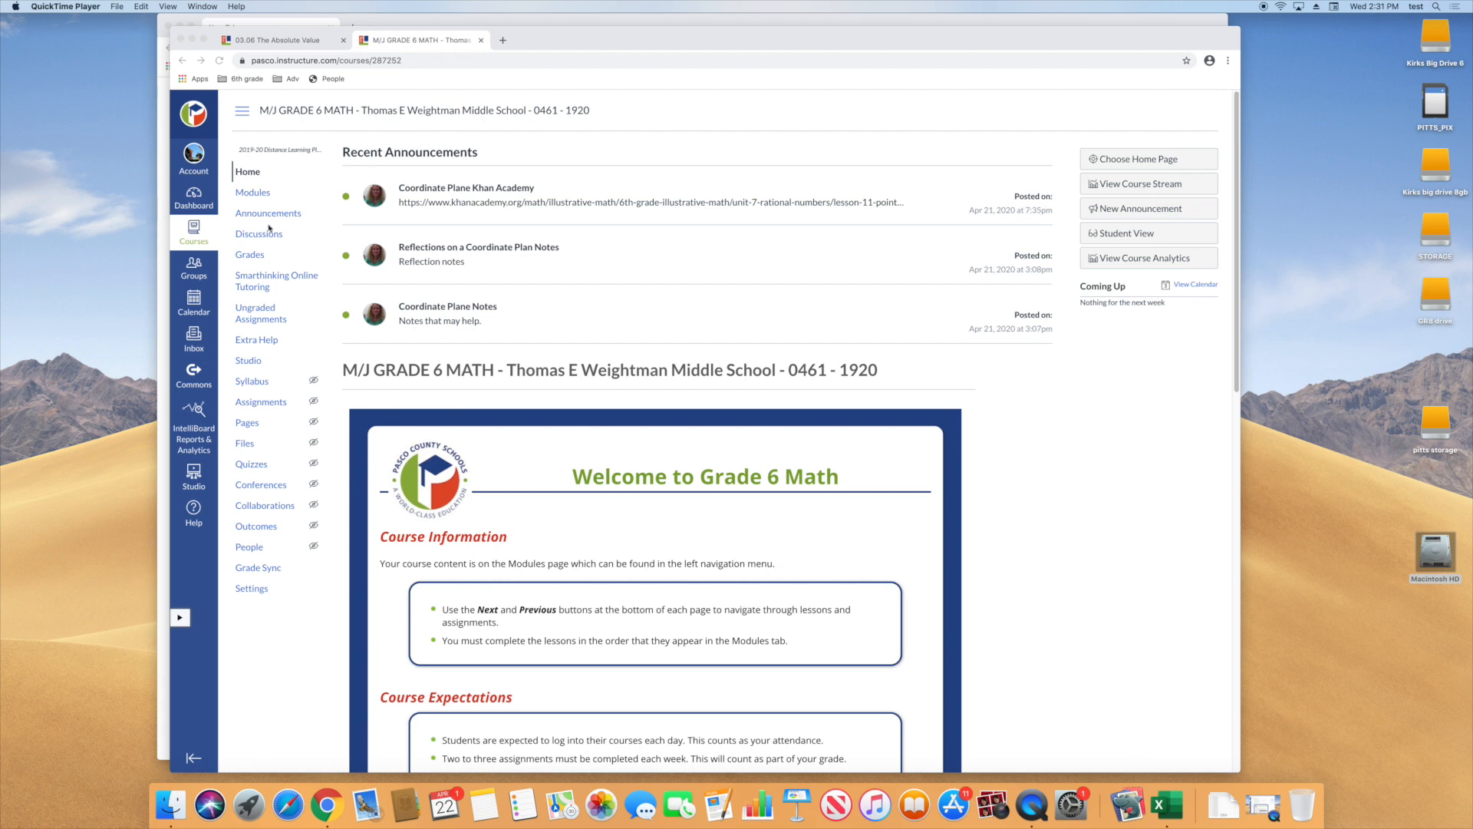
# Export the Grade 6 Math course gradebook from its Grades page as a CSV file
pyautogui.click(256, 260)
pyautogui.click(255, 261)
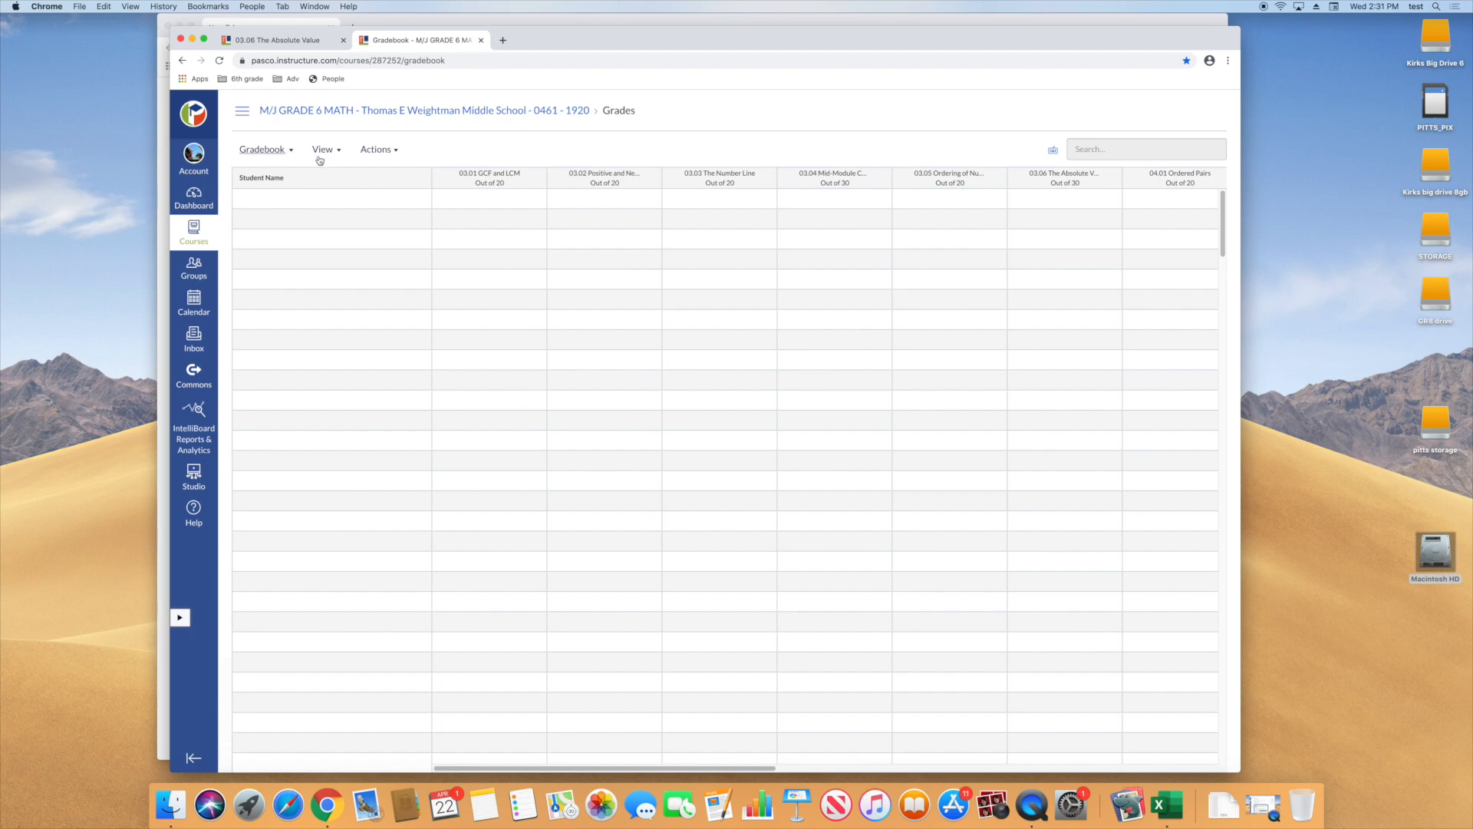
pyautogui.click(374, 150)
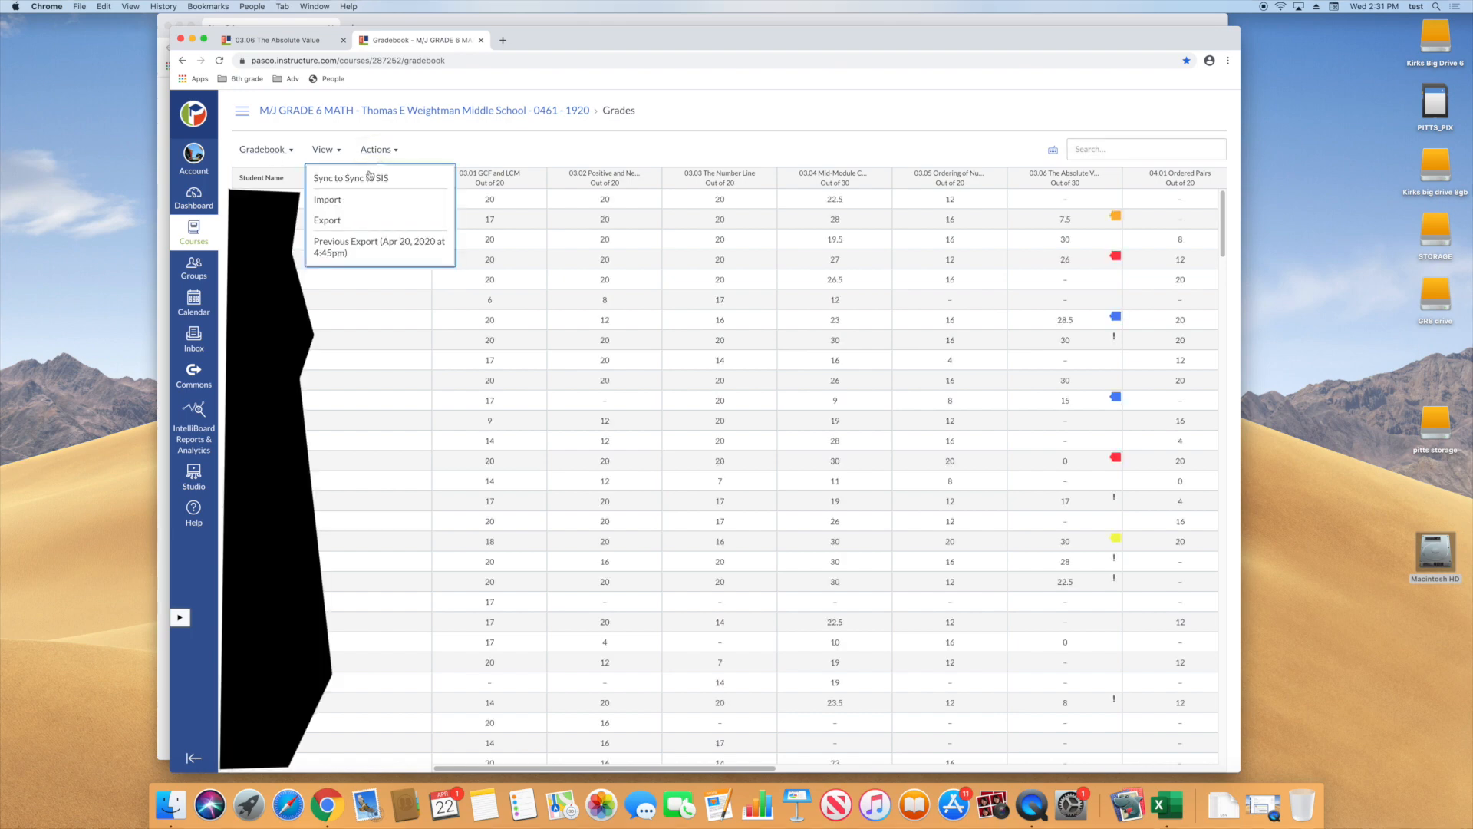
pyautogui.click(334, 222)
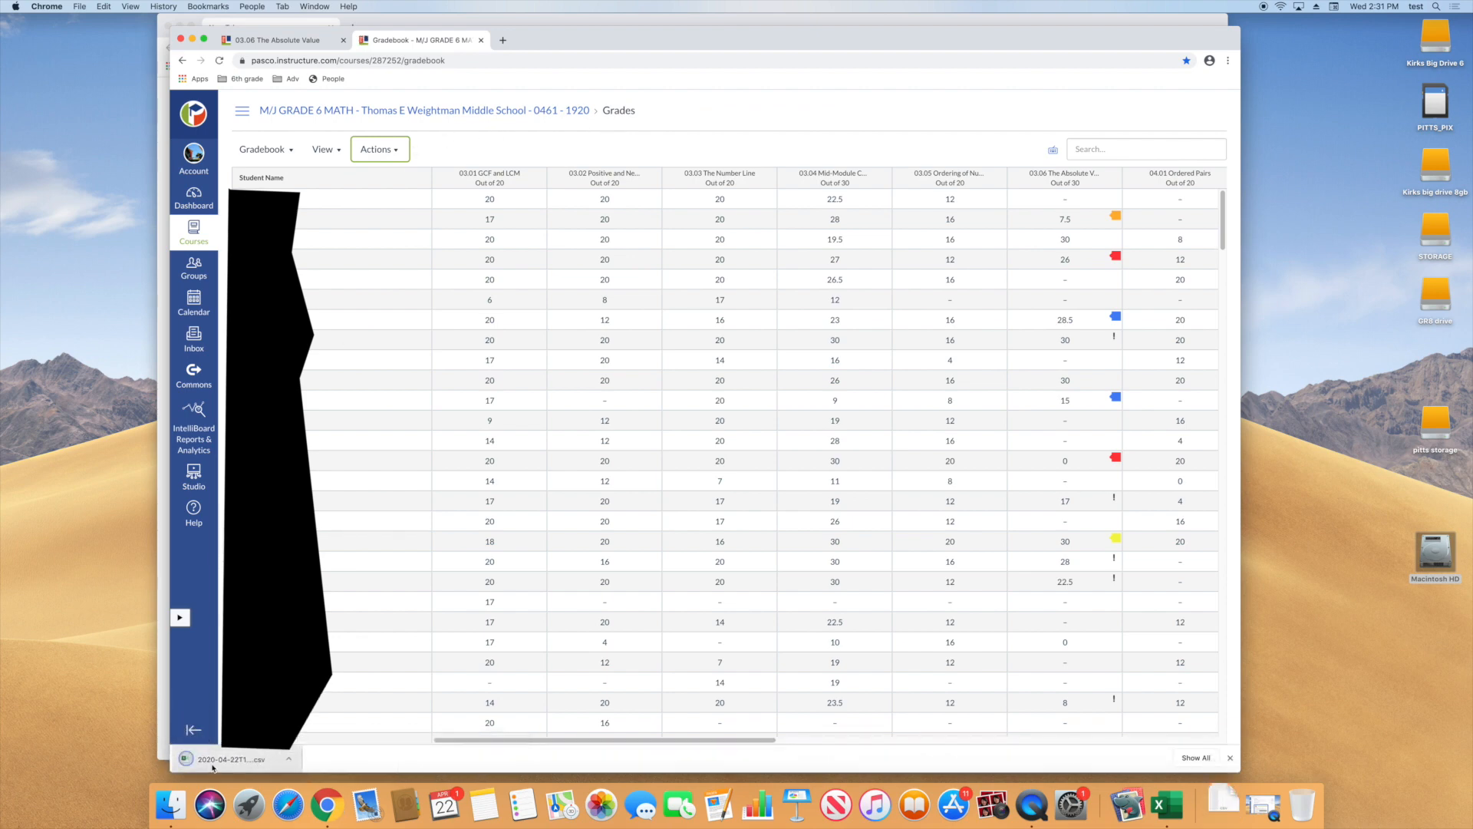
# Open the downloaded gradebook CSV in Excel and move its window slightly up over the browser
pyautogui.click(289, 762)
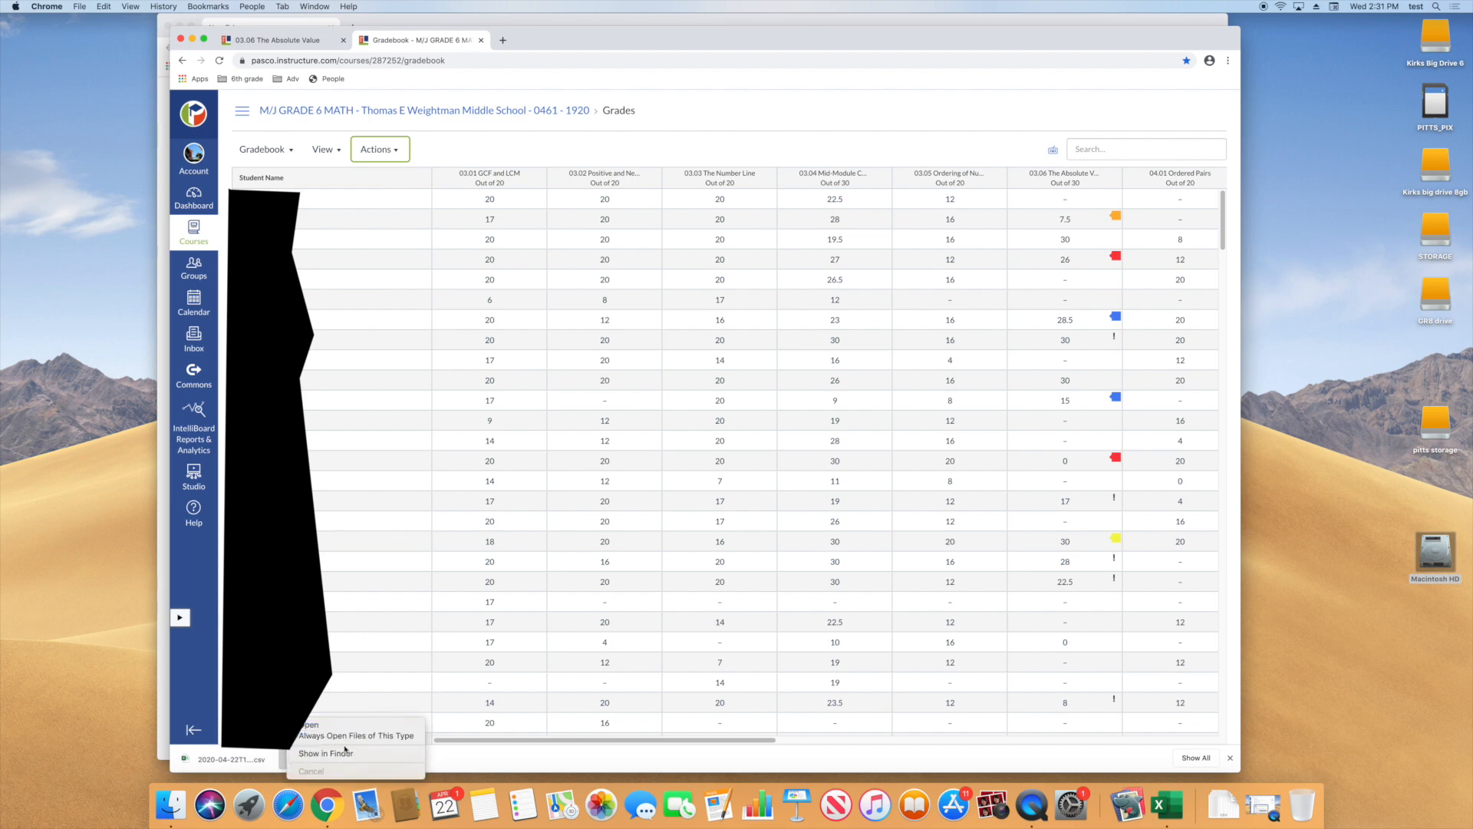
pyautogui.click(310, 726)
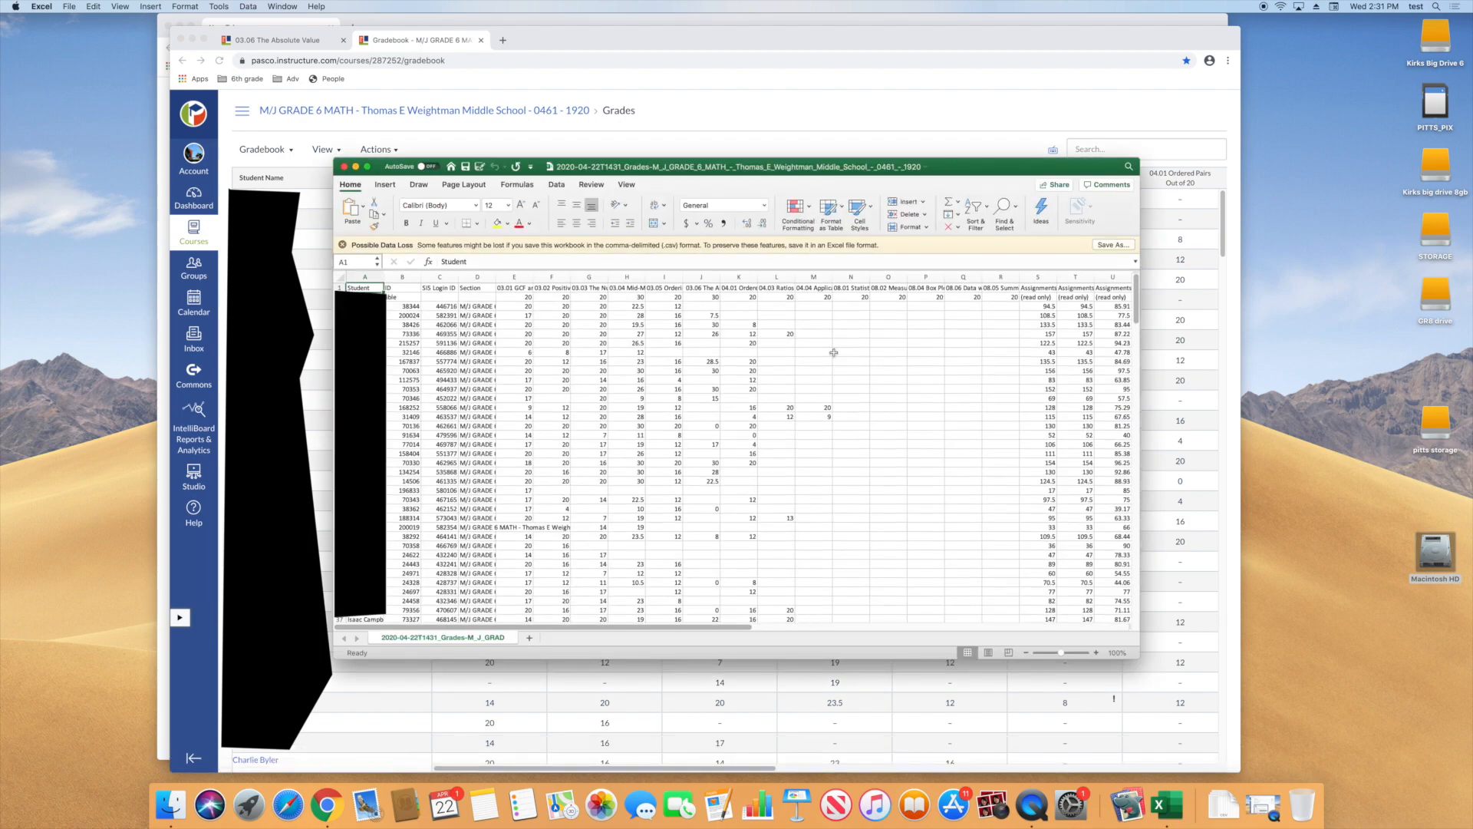
pyautogui.moveTo(882, 167); pyautogui.dragTo(863, 153)
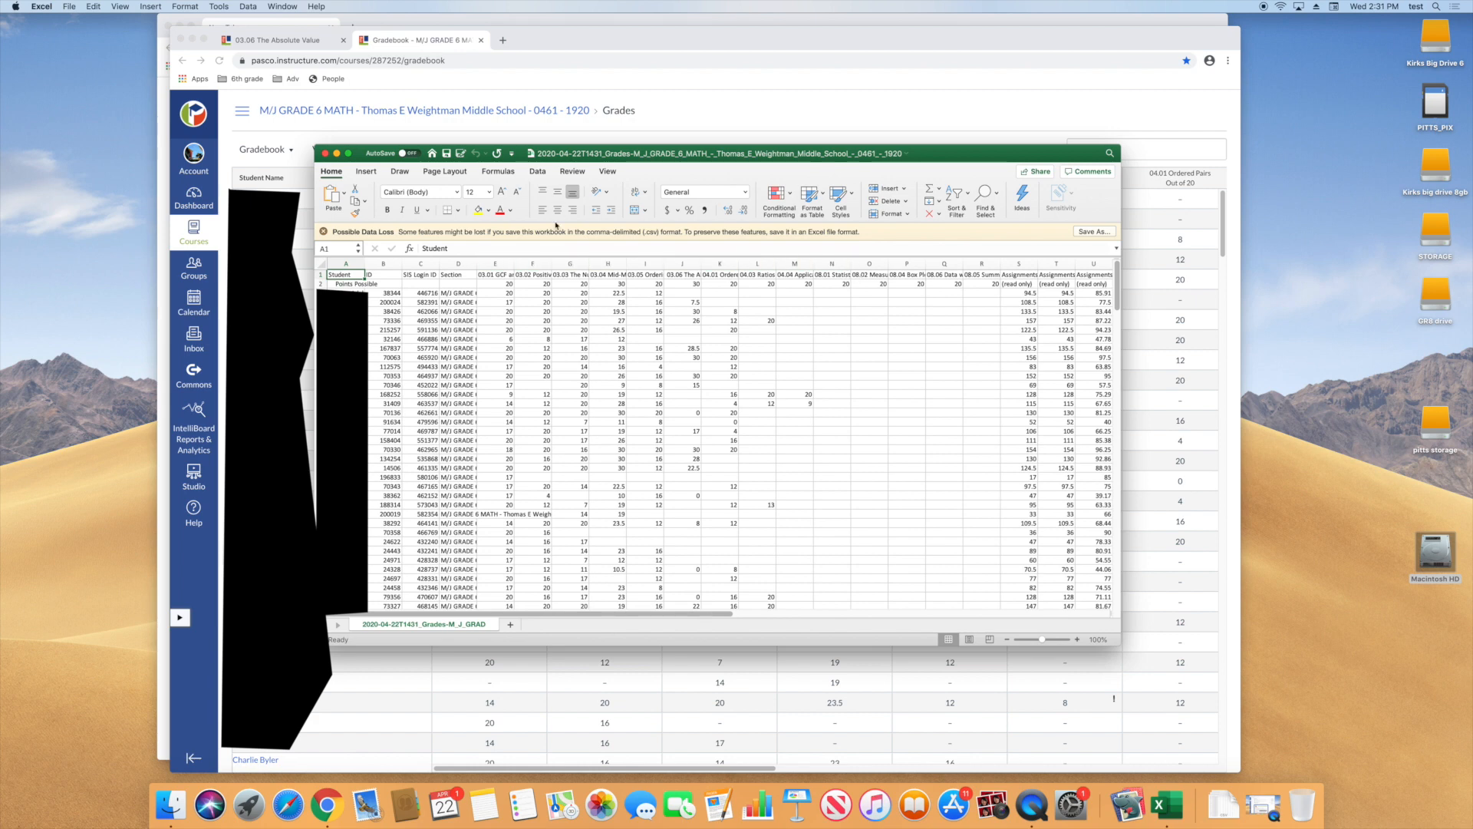
# Widen the Current Points and Current Score columns in the exported gradebook so their headings can be read
pyautogui.click(422, 263)
pyautogui.moveTo(585, 614); pyautogui.dragTo(852, 623)
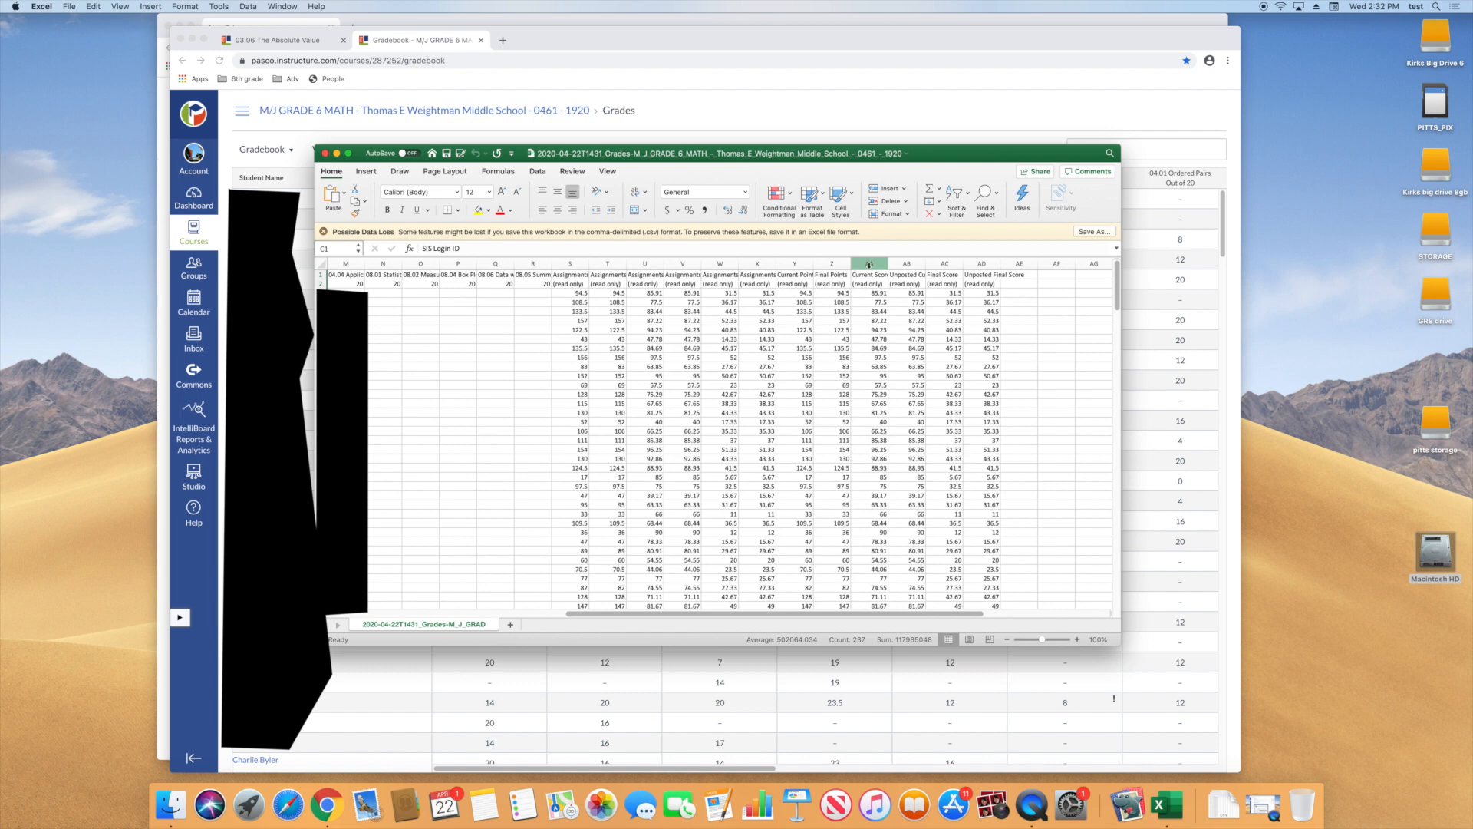
pyautogui.moveTo(887, 264); pyautogui.dragTo(900, 264)
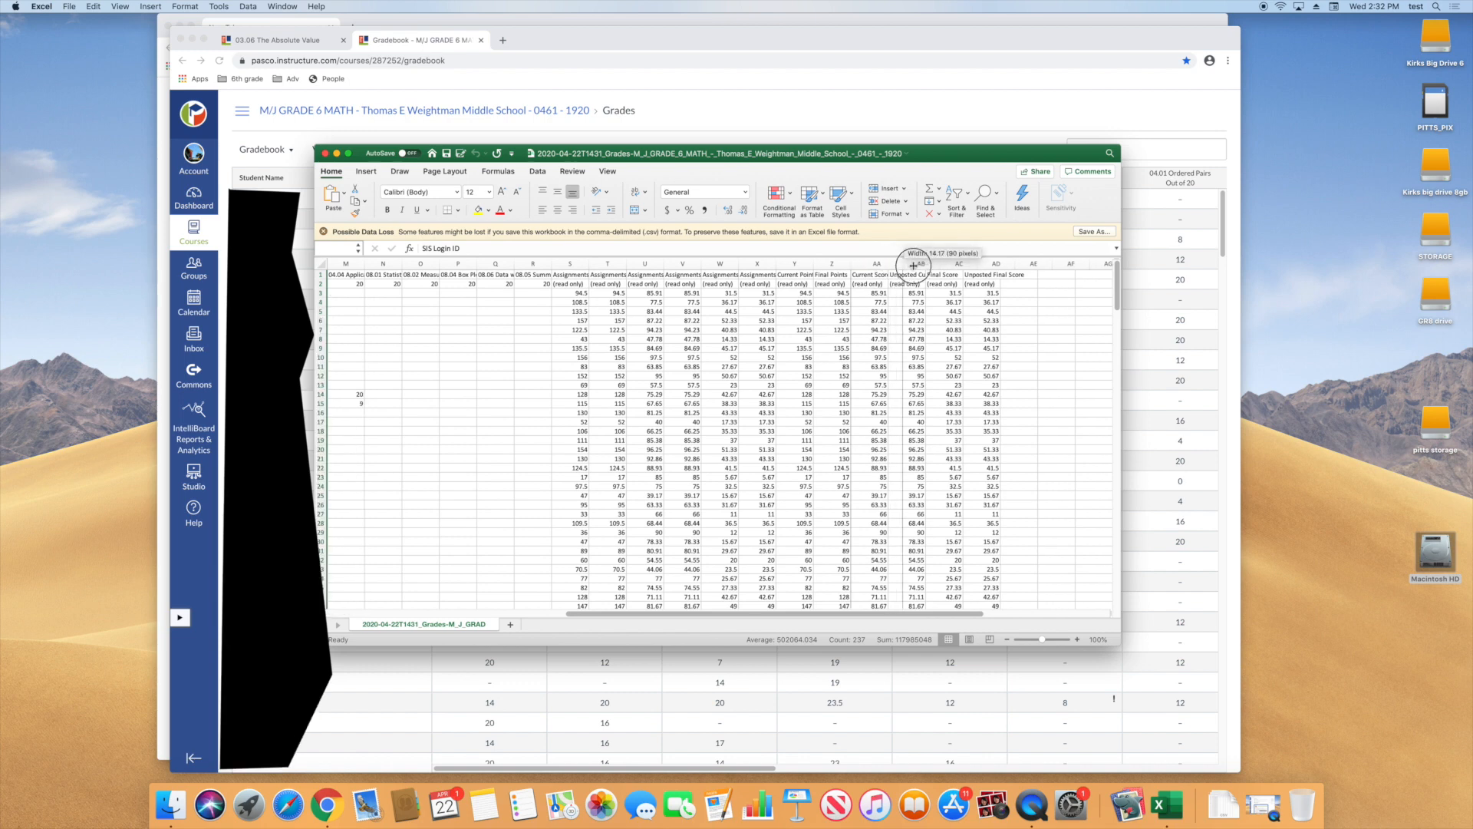
pyautogui.moveTo(900, 264); pyautogui.dragTo(927, 264)
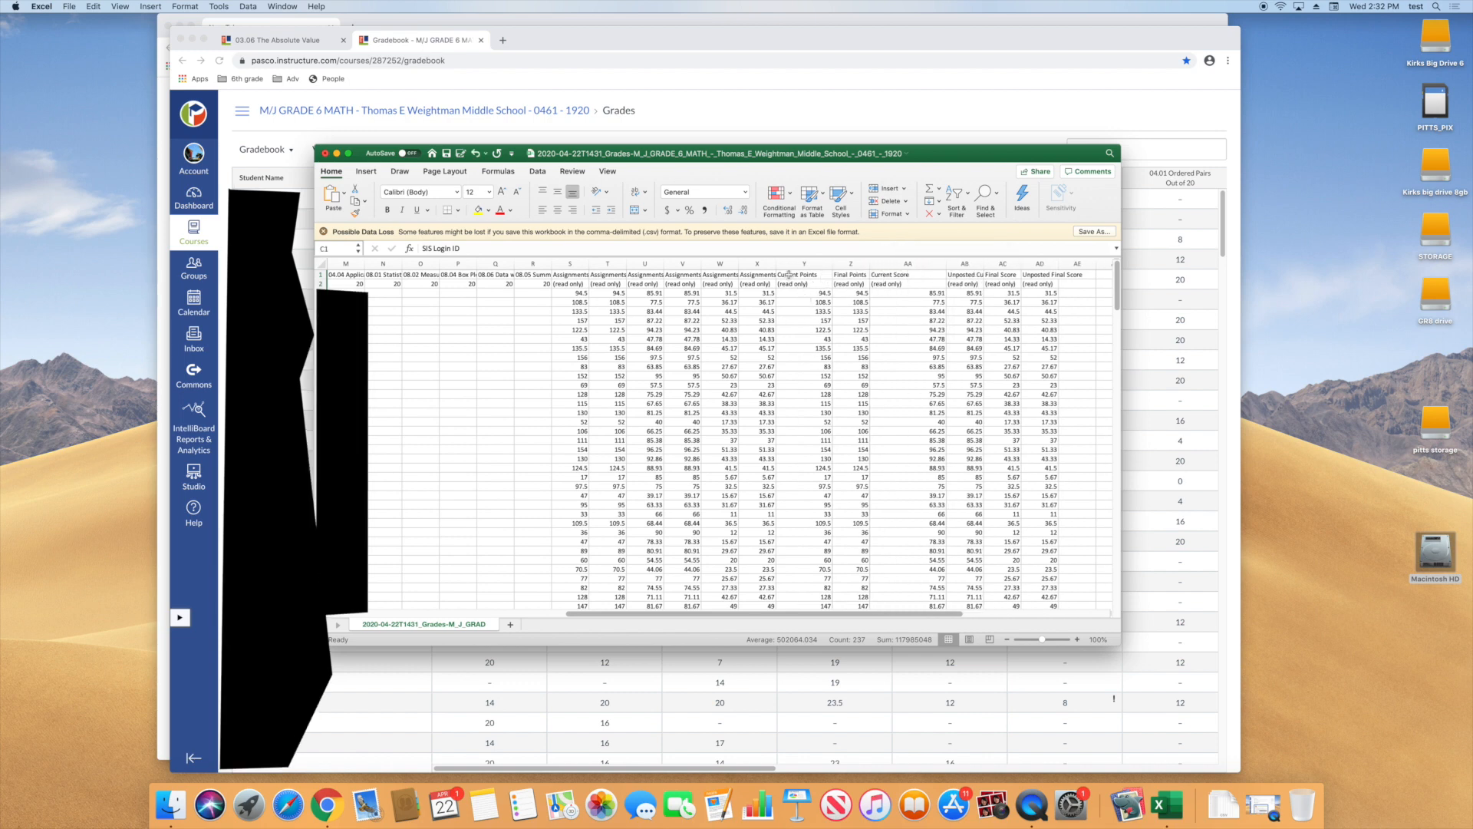
pyautogui.click(804, 263)
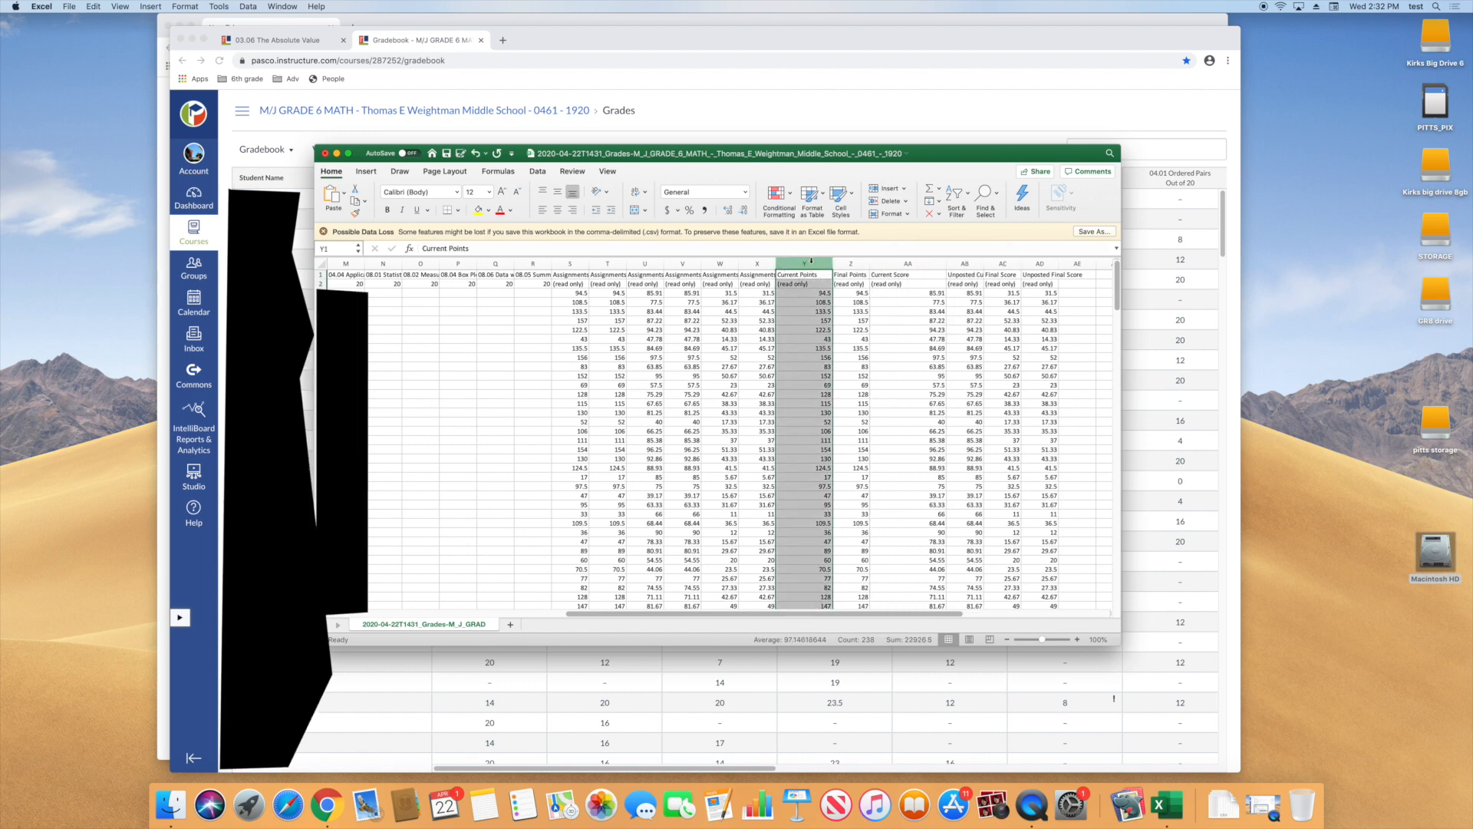
pyautogui.click(909, 263)
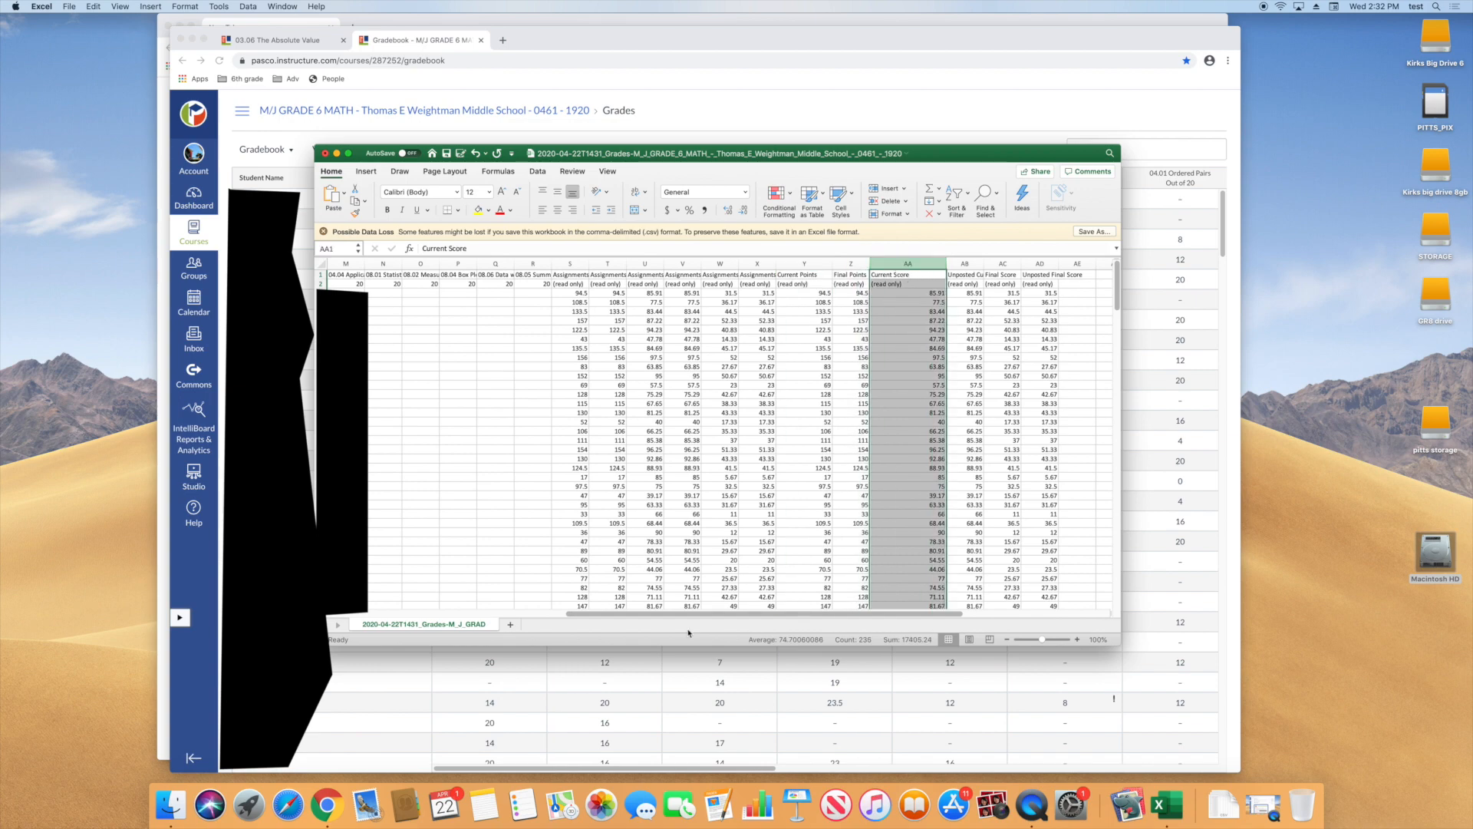
# Copy the whole SIS Login ID column (C) of the exported gradebook
pyautogui.moveTo(657, 620); pyautogui.dragTo(416, 614)
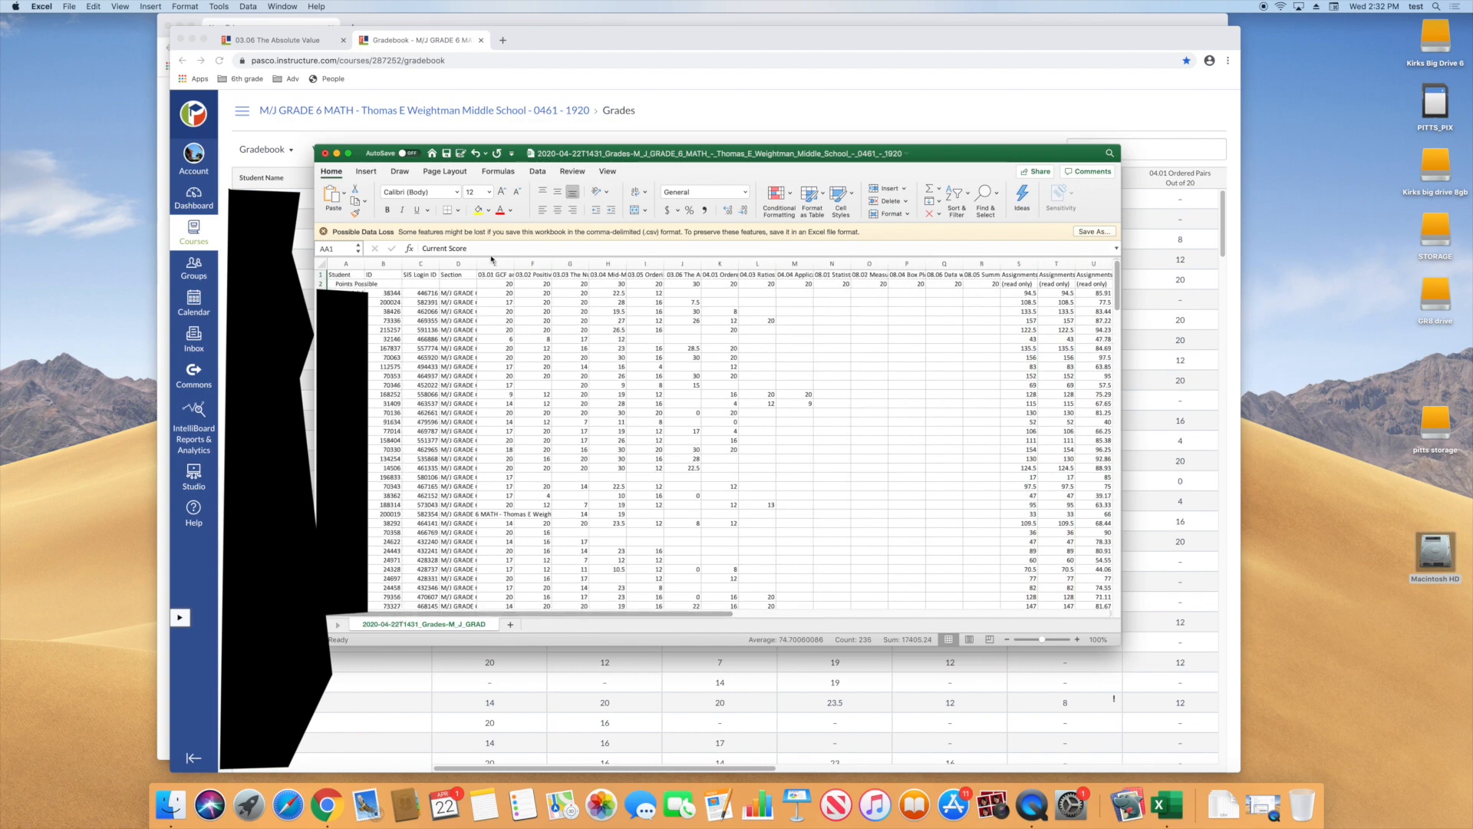
pyautogui.click(419, 263)
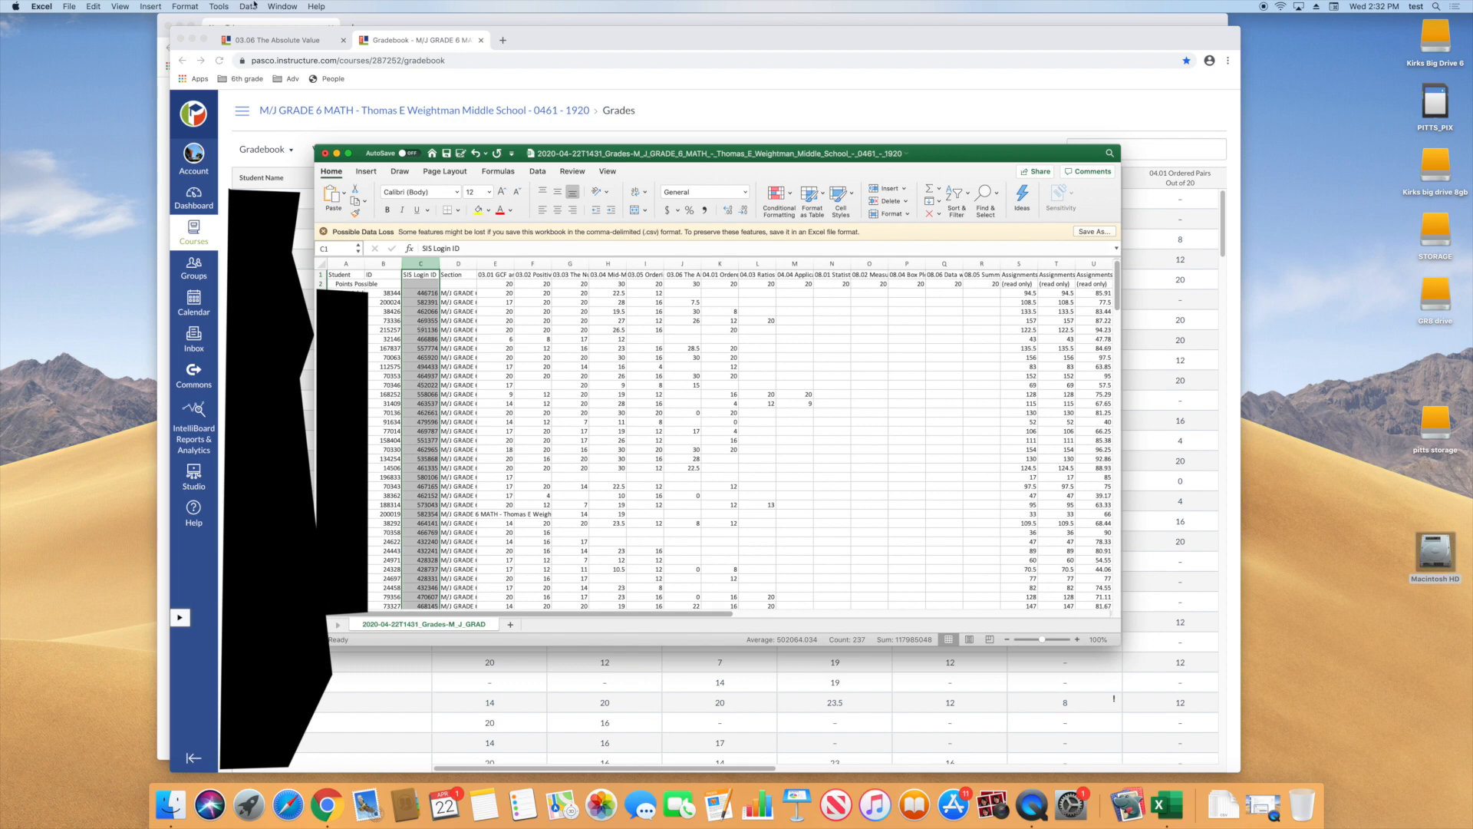
pyautogui.click(94, 6)
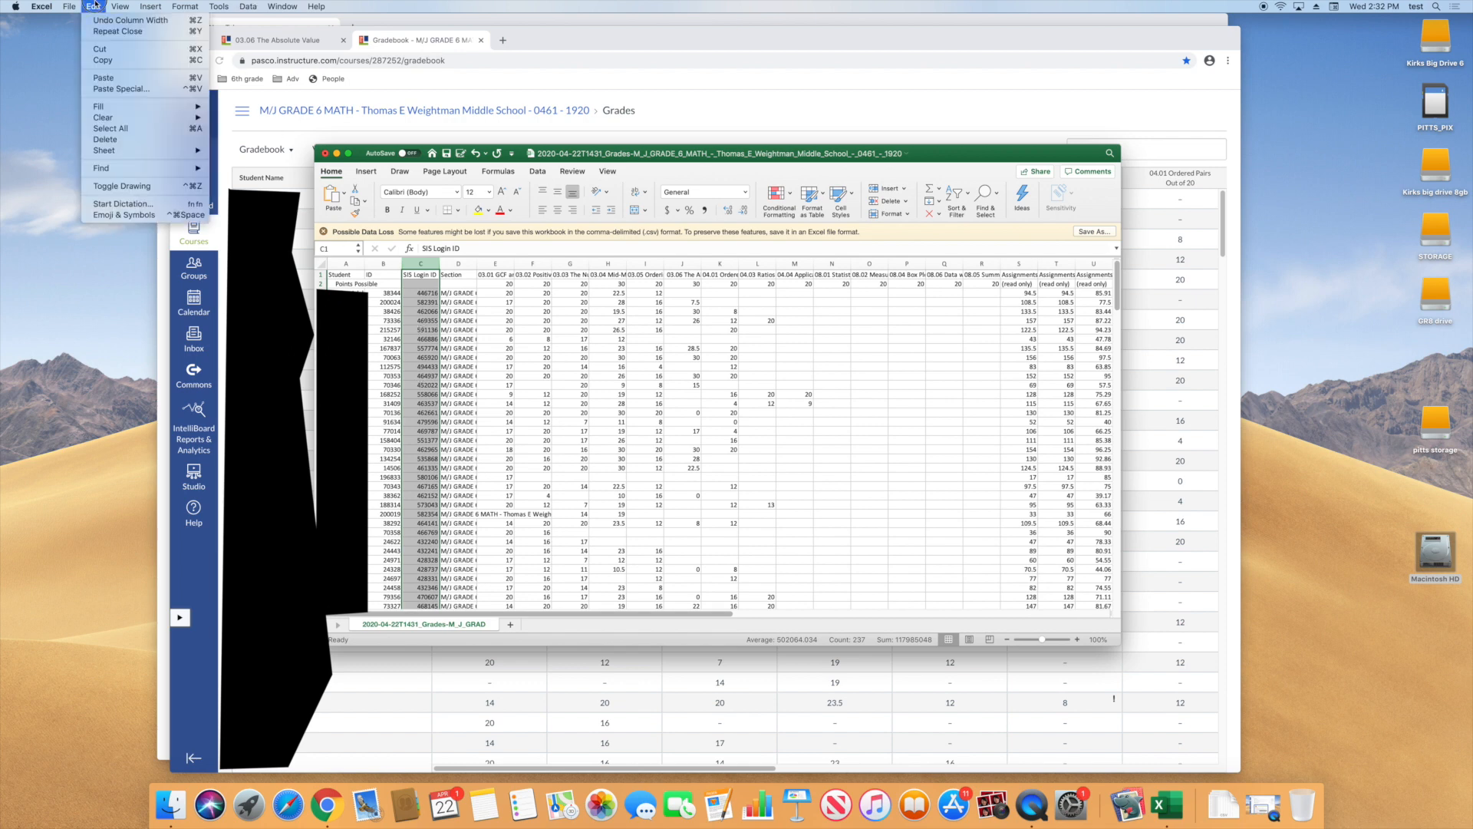
pyautogui.click(96, 64)
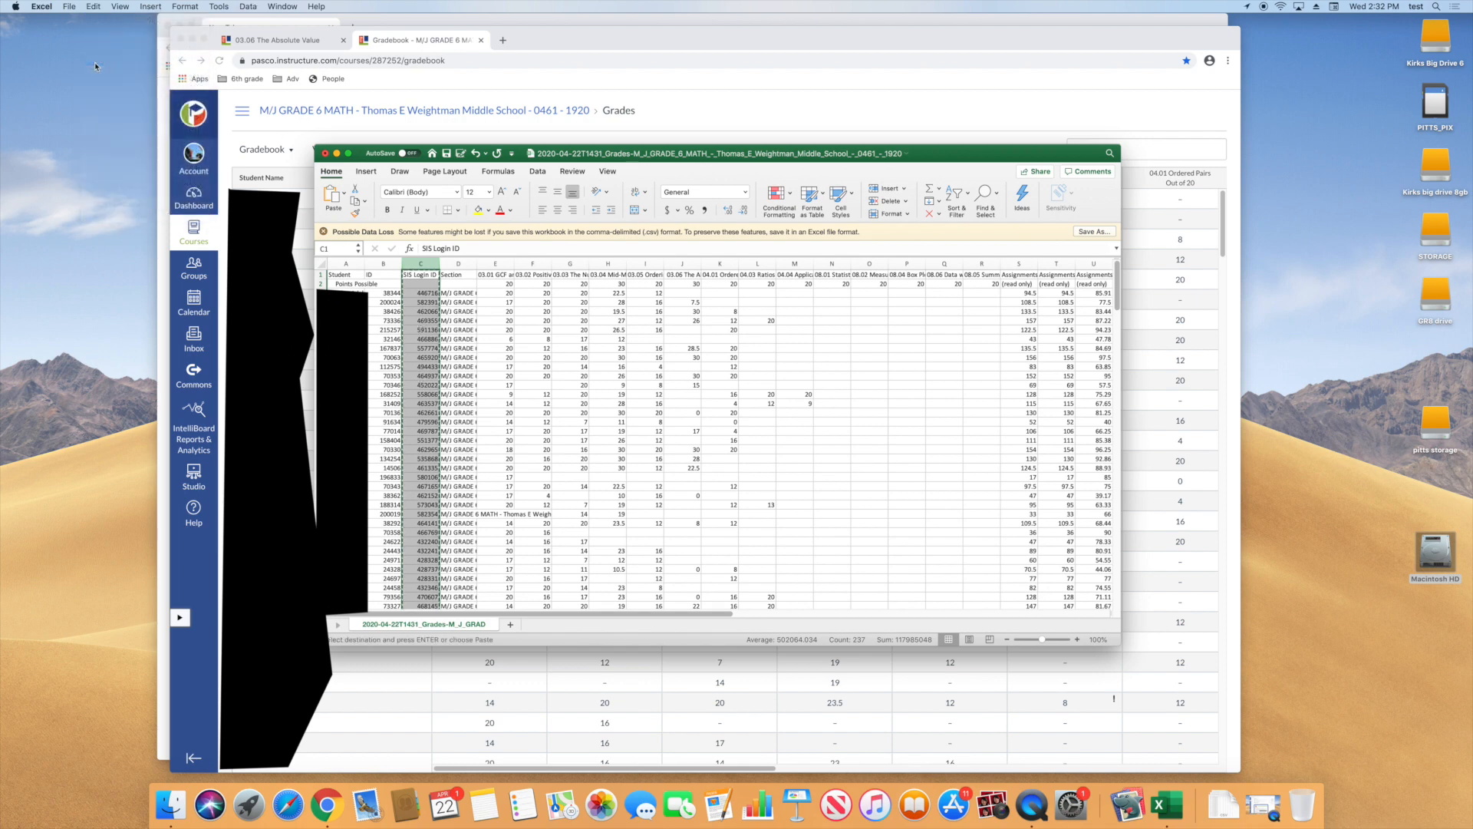
# Create a new blank workbook and paste the copied SIS Login ID column into column A
pyautogui.click(69, 6)
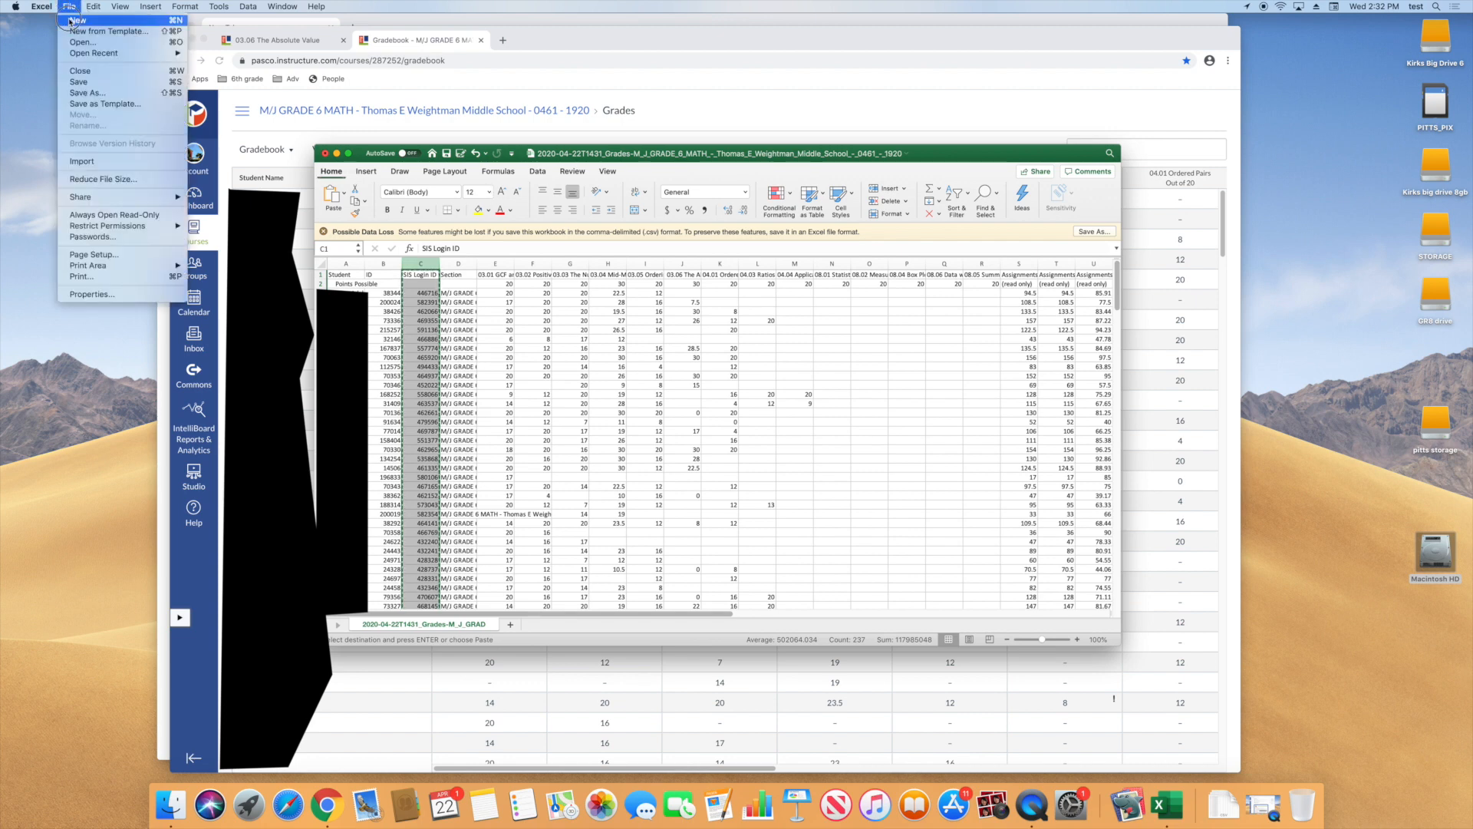
pyautogui.click(70, 21)
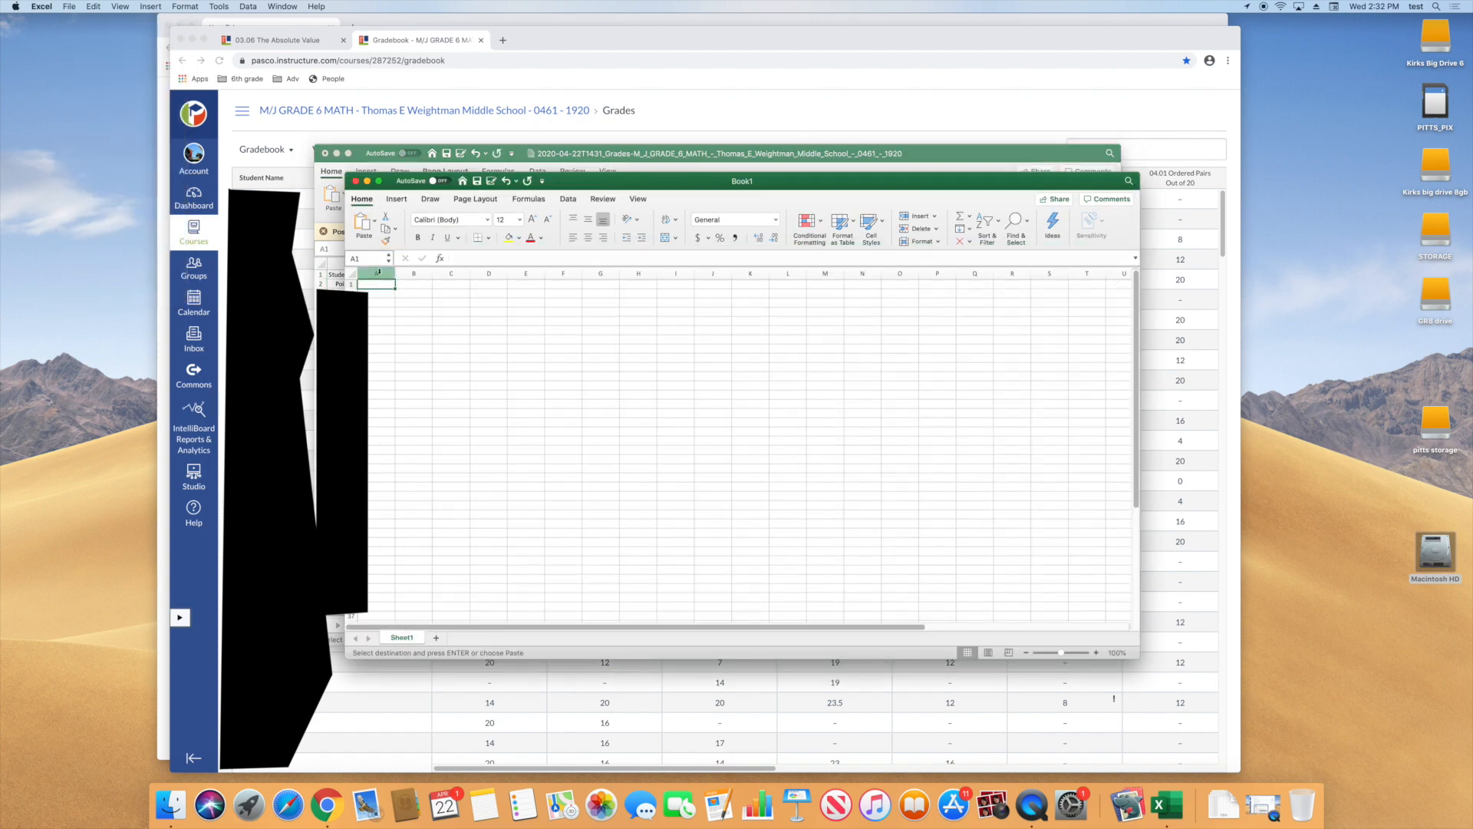
pyautogui.click(379, 273)
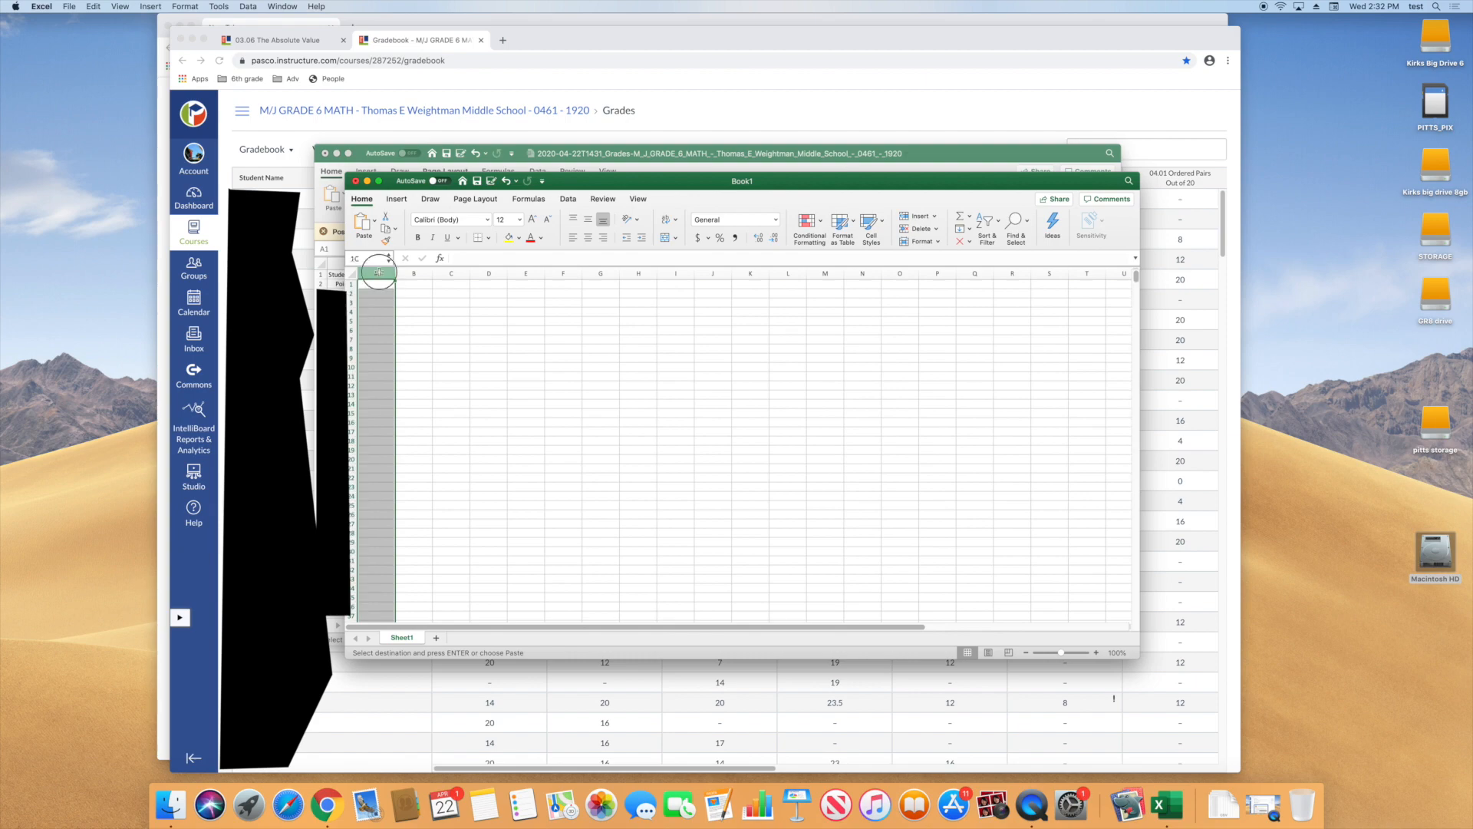
pyautogui.press('super+v')
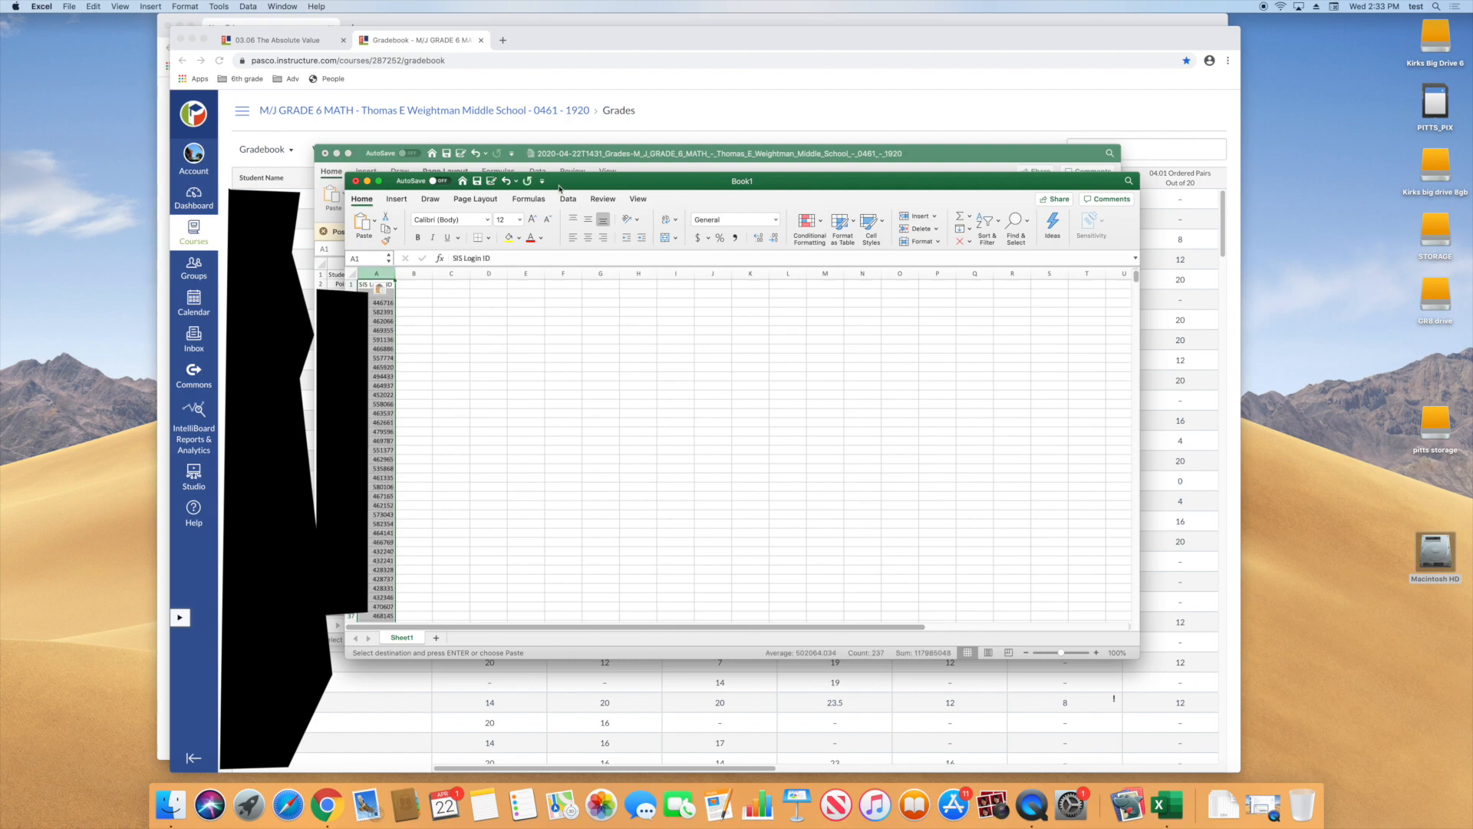
# Return to the exported gradebook and copy its whole Current Score column (AA)
pyautogui.click(941, 154)
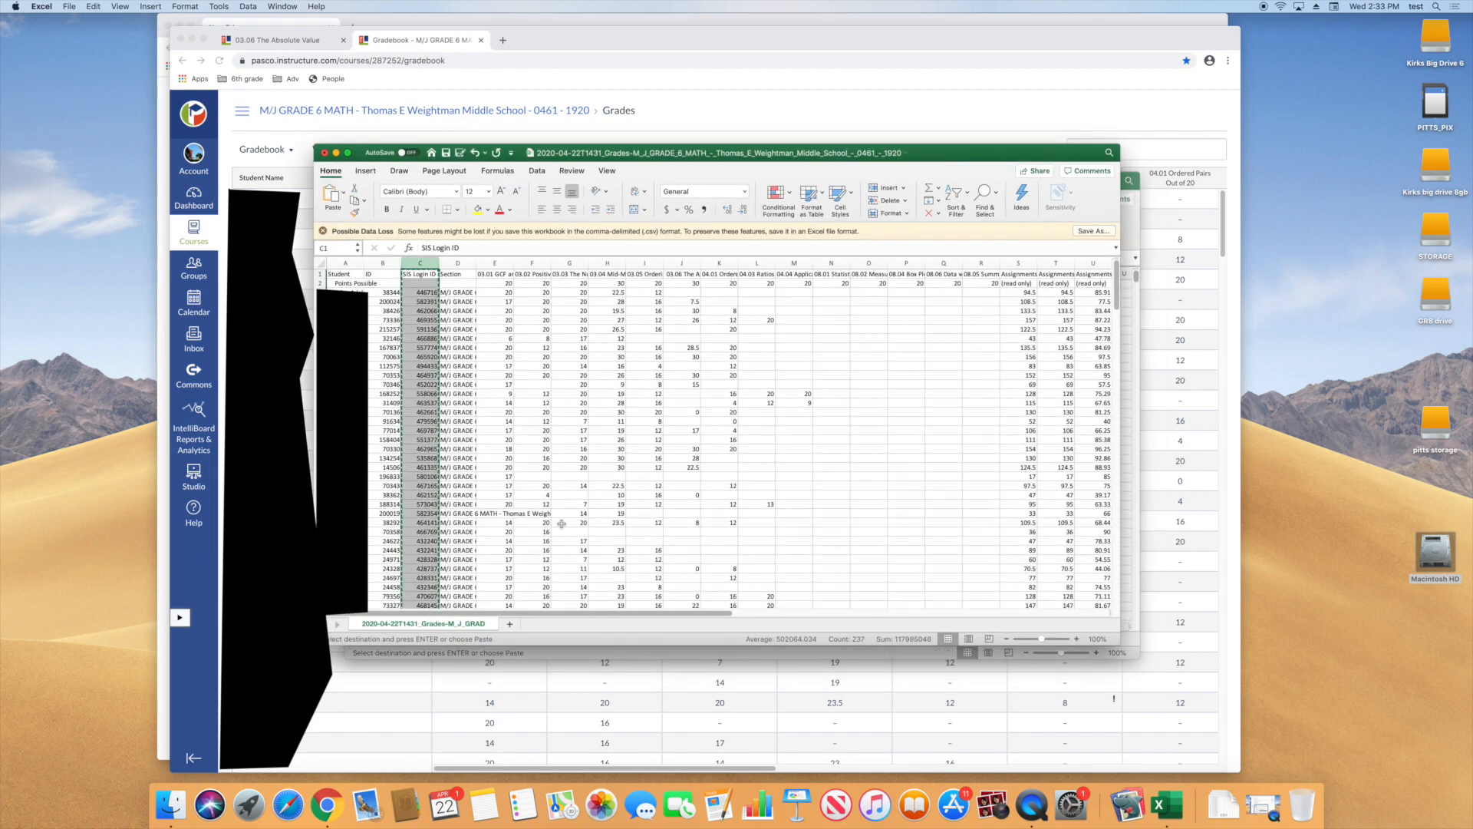
pyautogui.moveTo(526, 616); pyautogui.dragTo(840, 614)
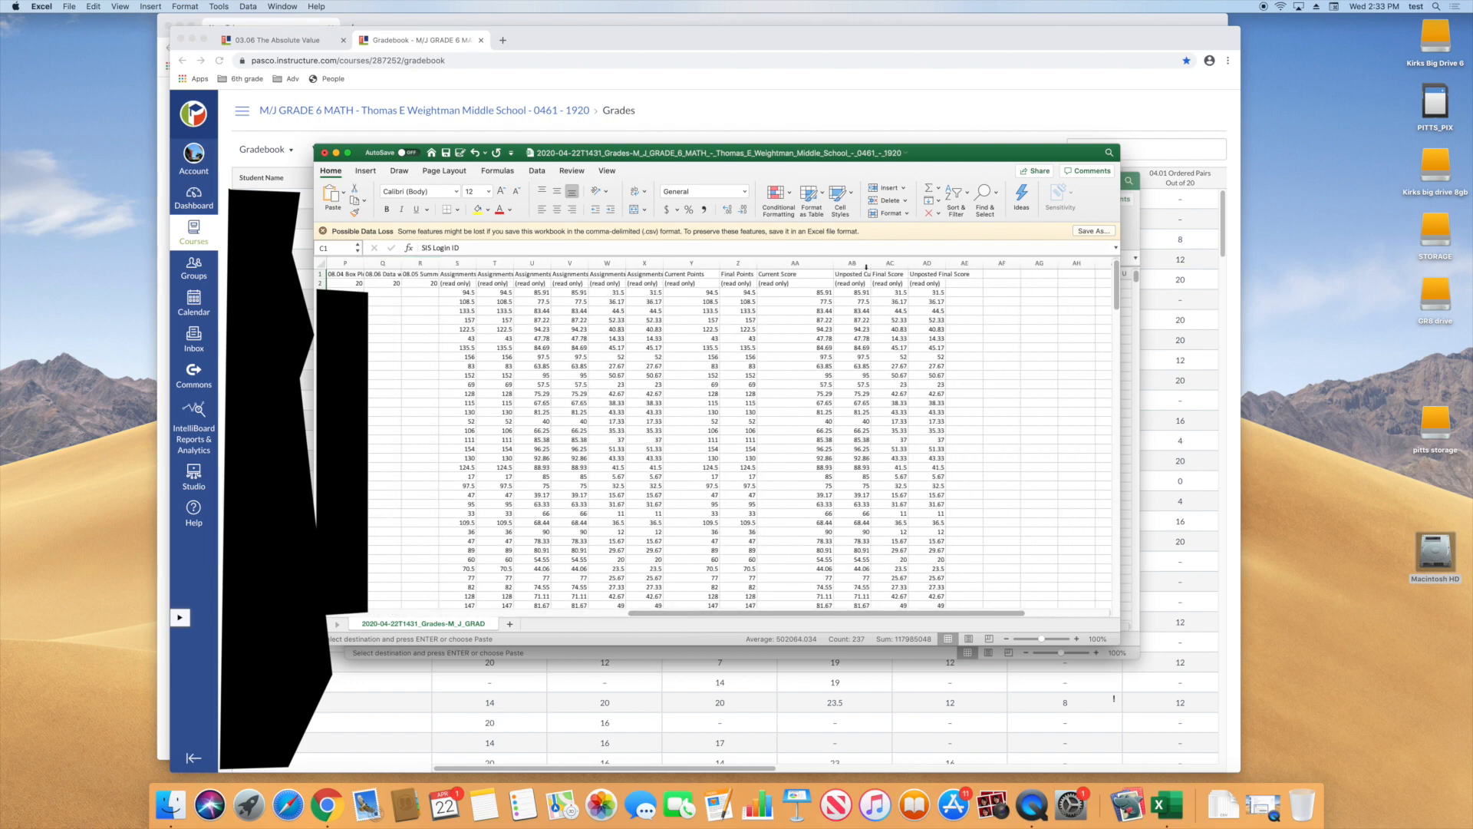
pyautogui.click(794, 263)
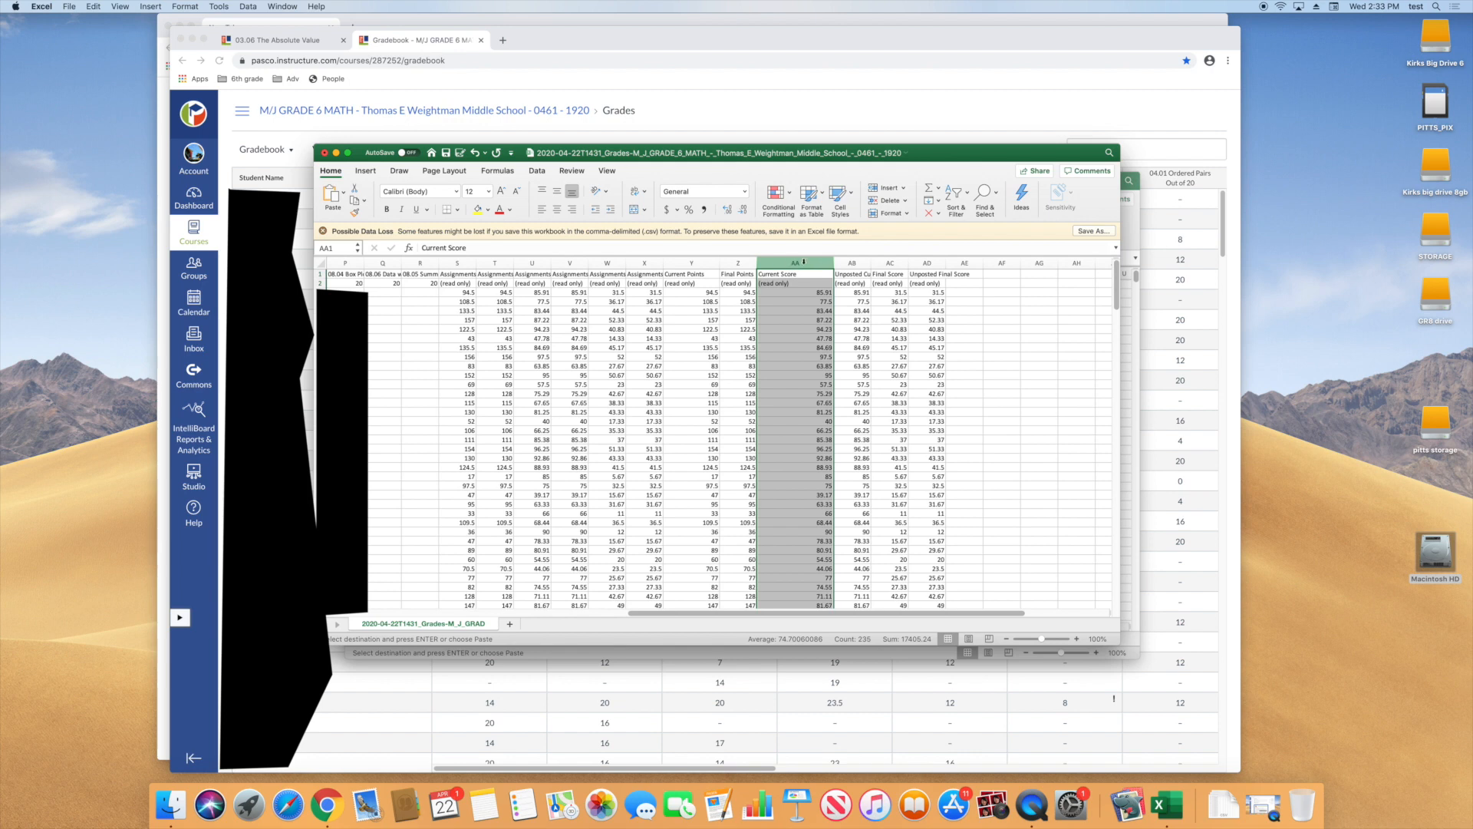
pyautogui.press('super+c')
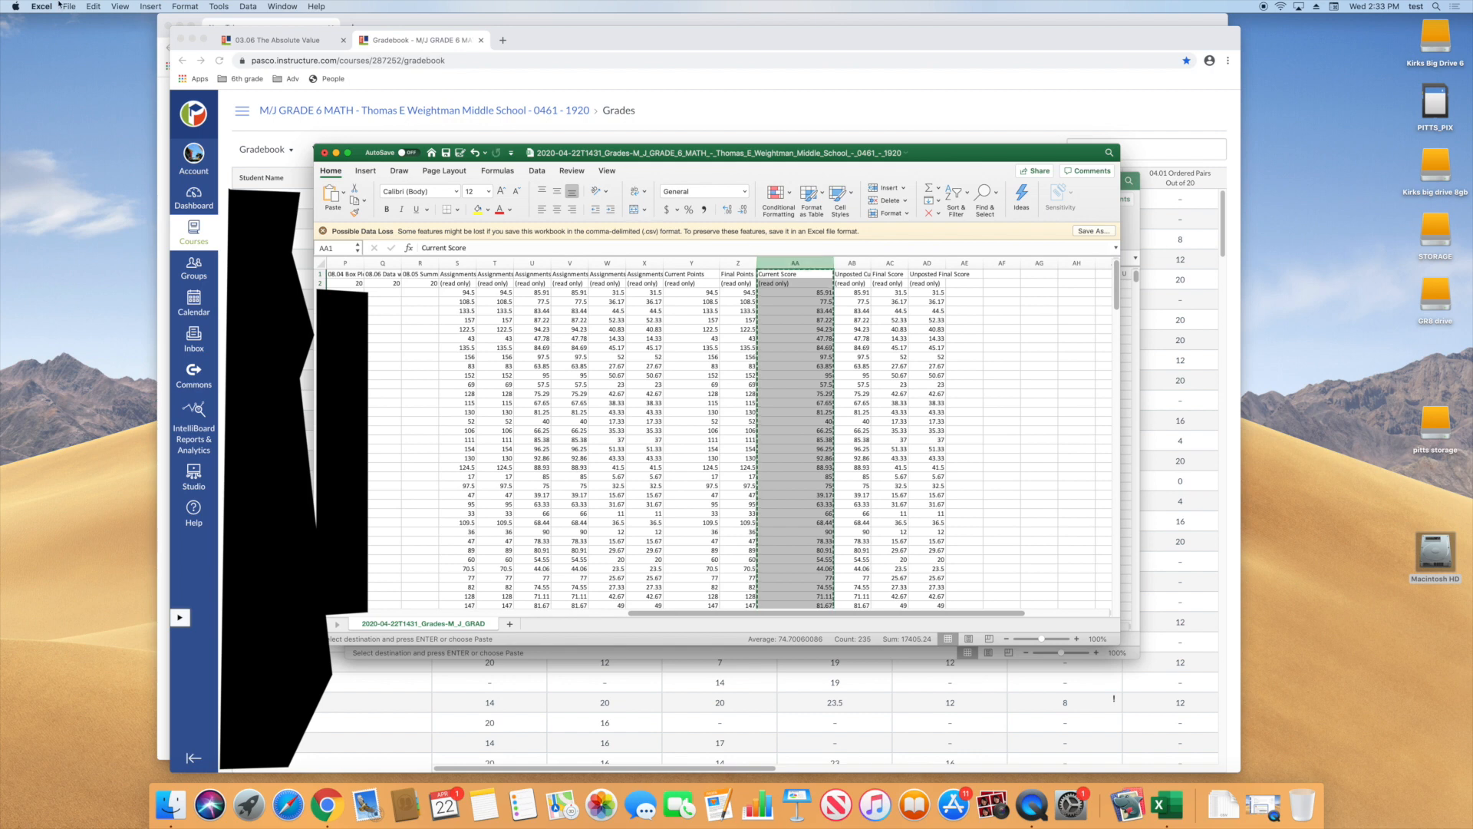
pyautogui.click(93, 6)
pyautogui.click(100, 60)
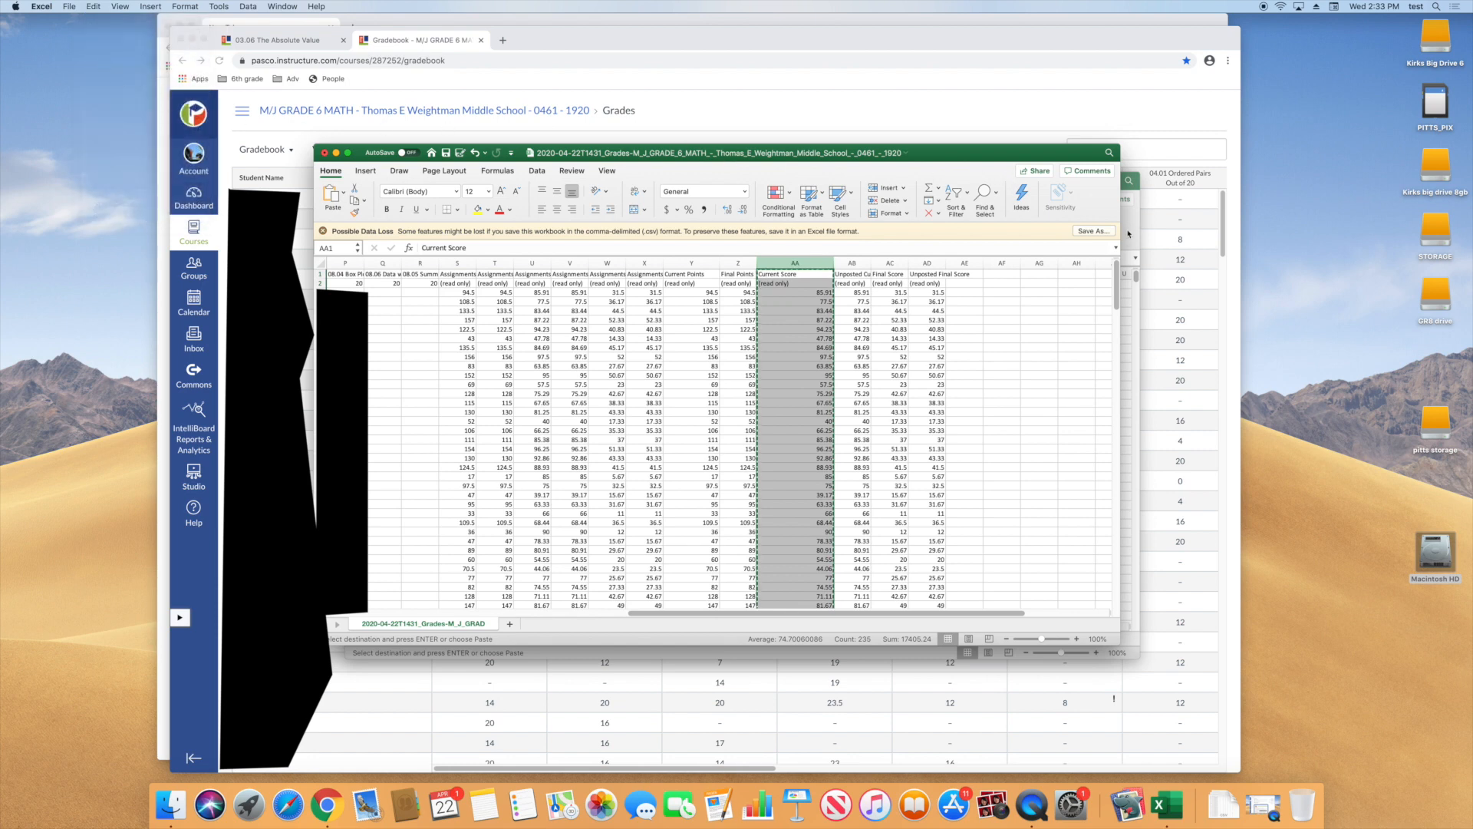
# Paste the copied Current Score column into column B of the new workbook
pyautogui.click(1130, 227)
pyautogui.click(415, 273)
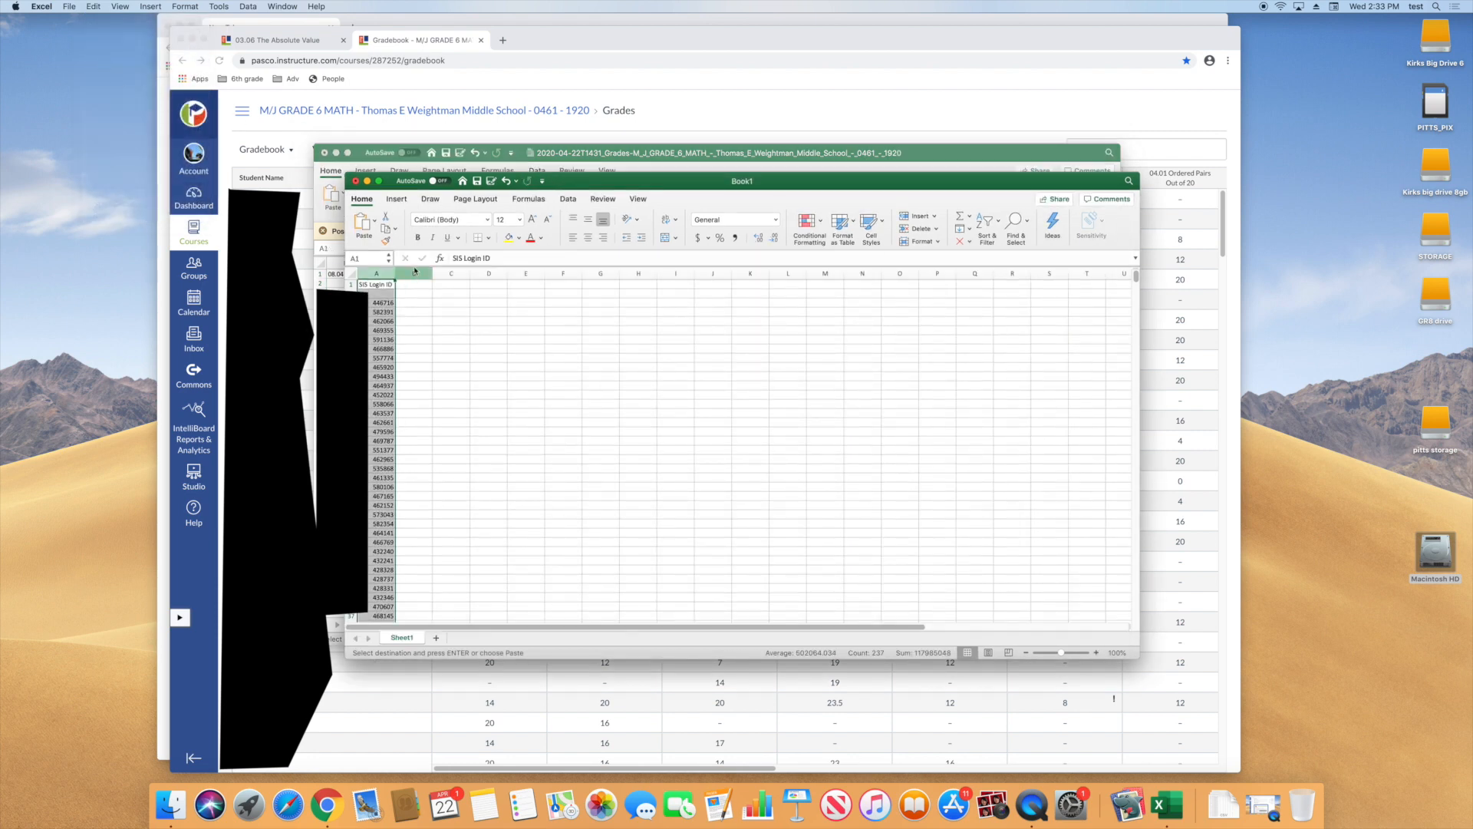
pyautogui.click(413, 272)
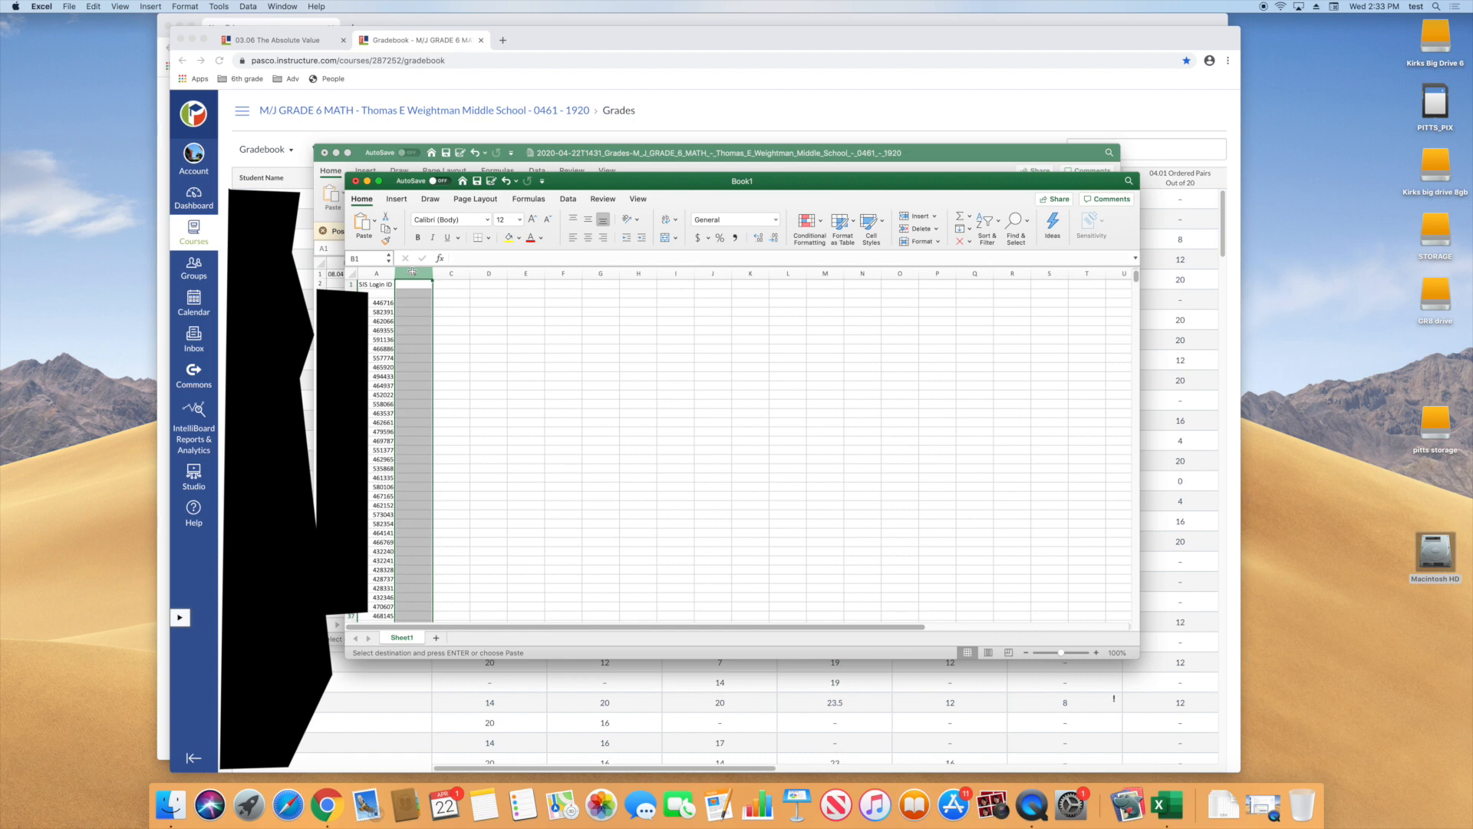
pyautogui.click(93, 6)
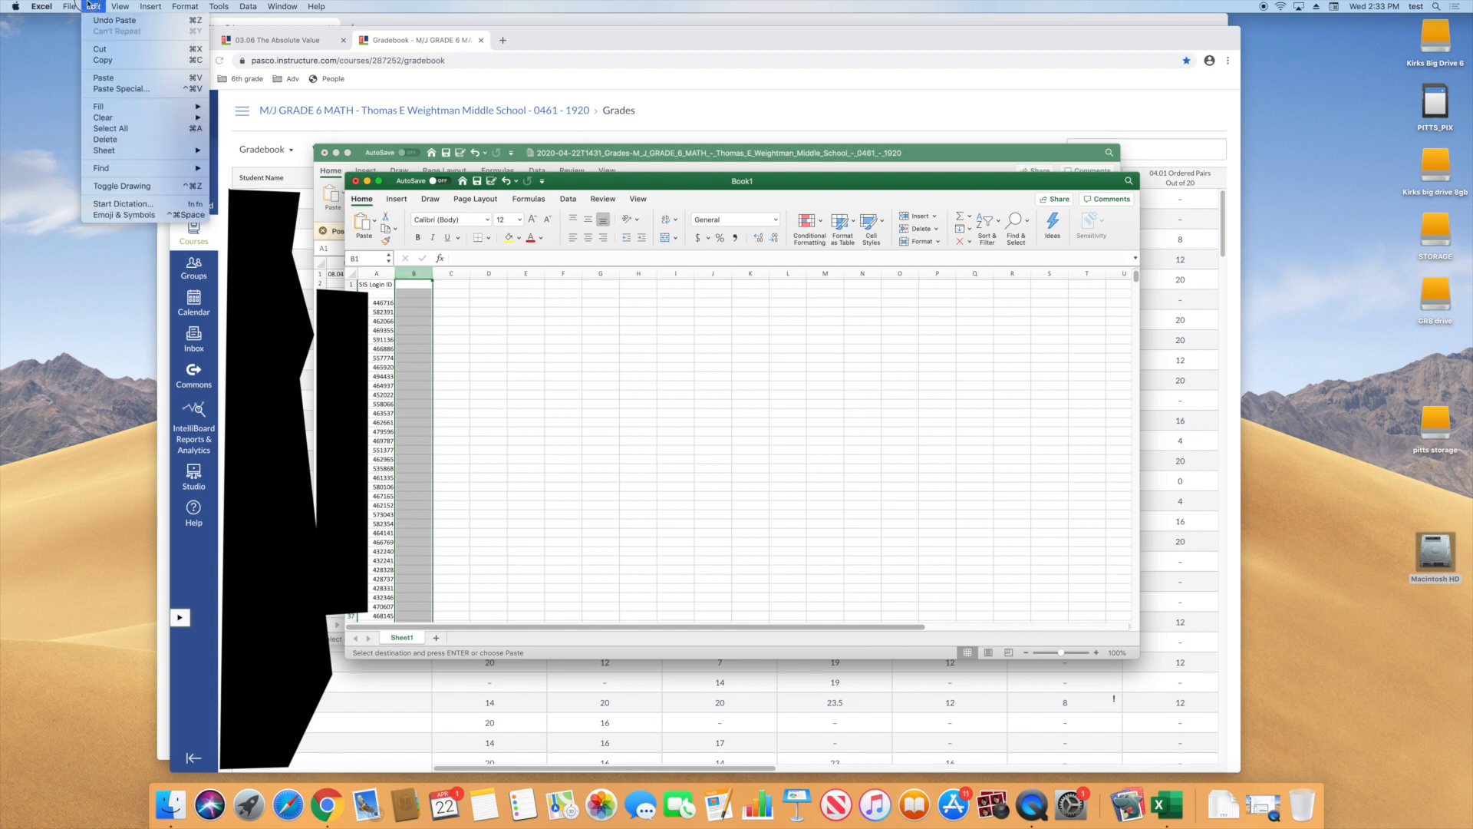
pyautogui.click(93, 88)
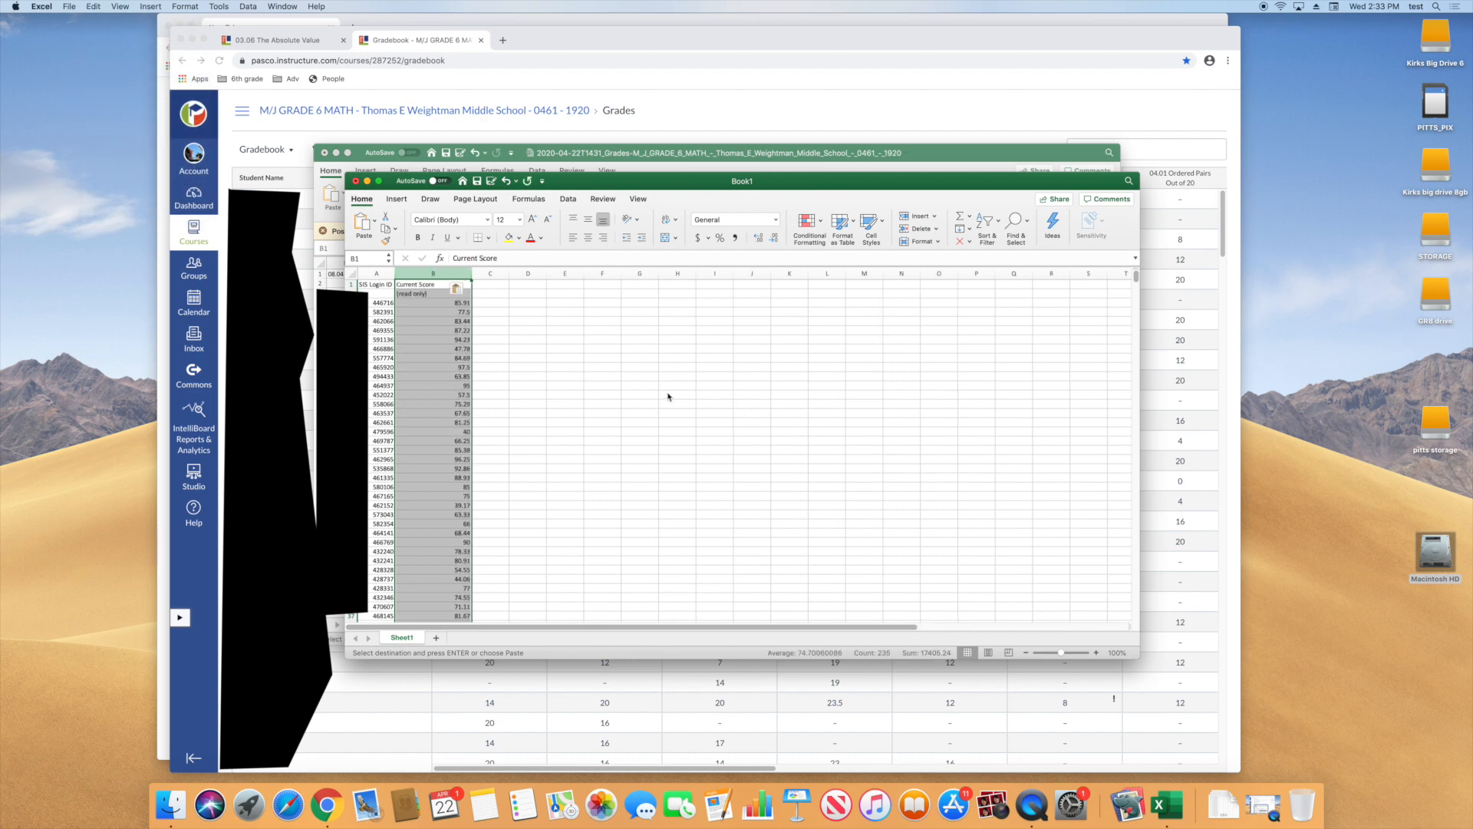
pyautogui.click(508, 374)
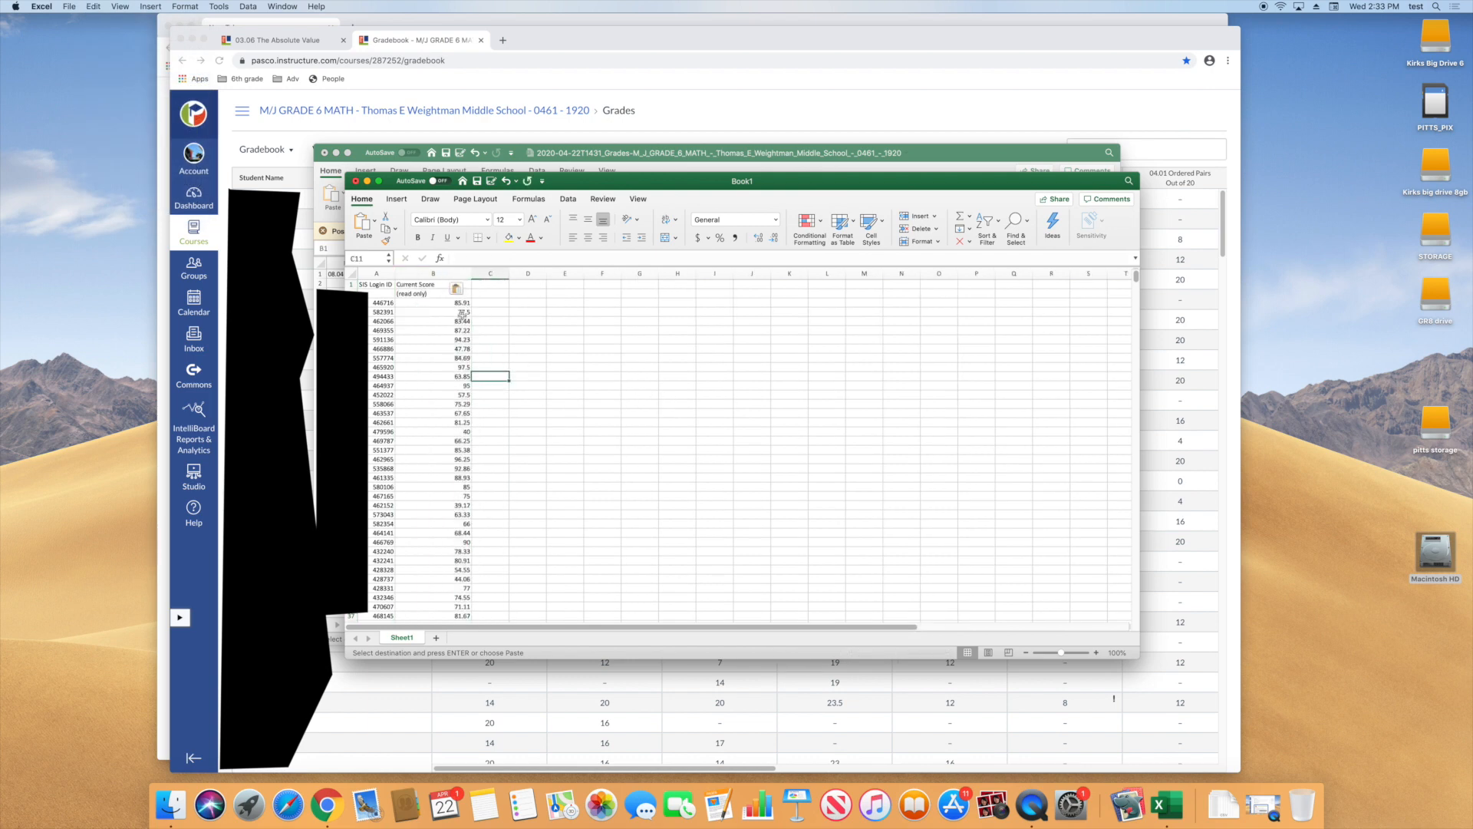
# Look through the pasted rows for missing scores and fill in the empty Current Score cell B200
pyautogui.scroll(-20, 424, 511)
pyautogui.scroll(-20, 425, 510)
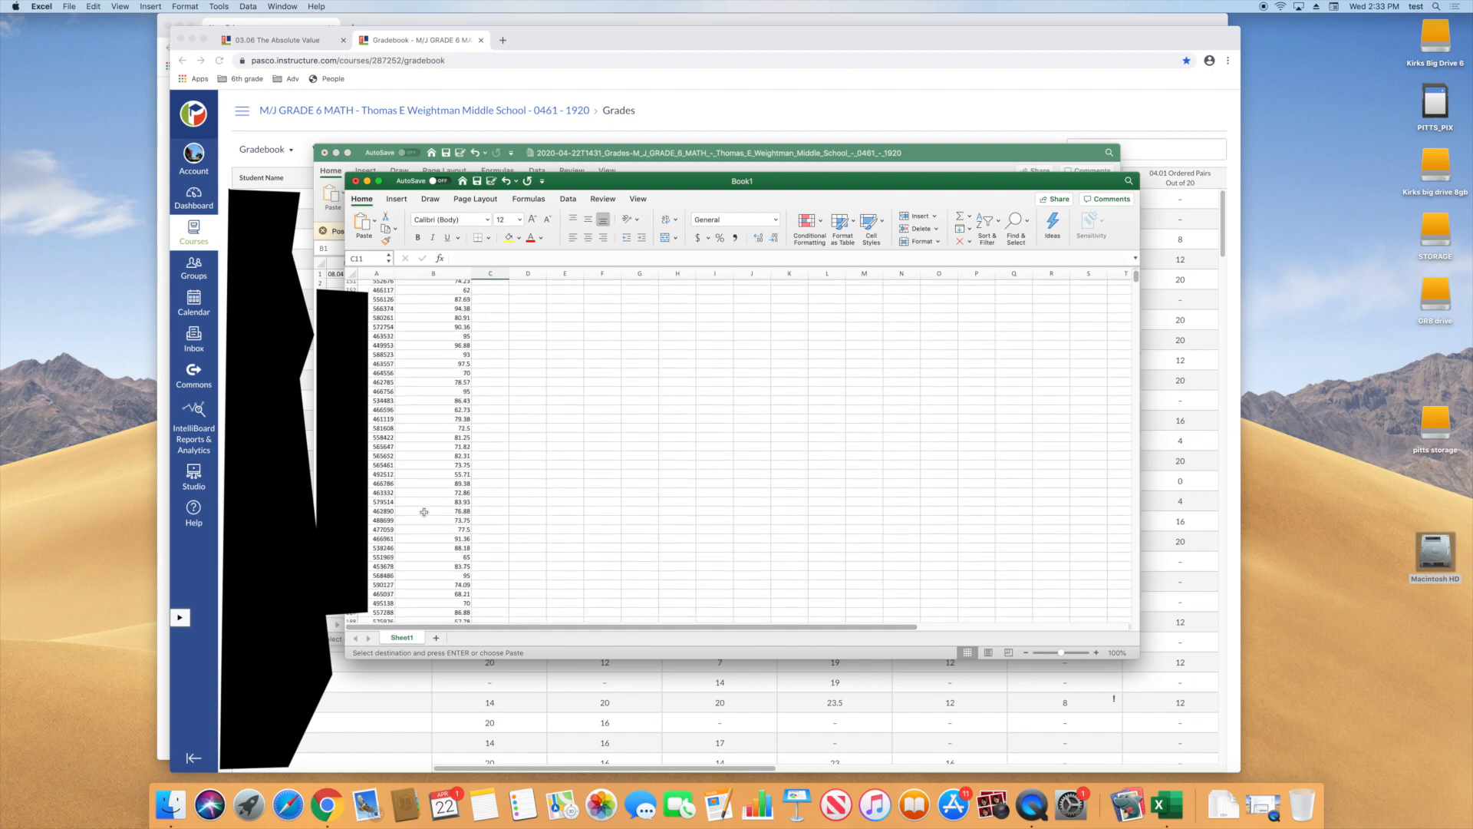
pyautogui.scroll(20, 425, 510)
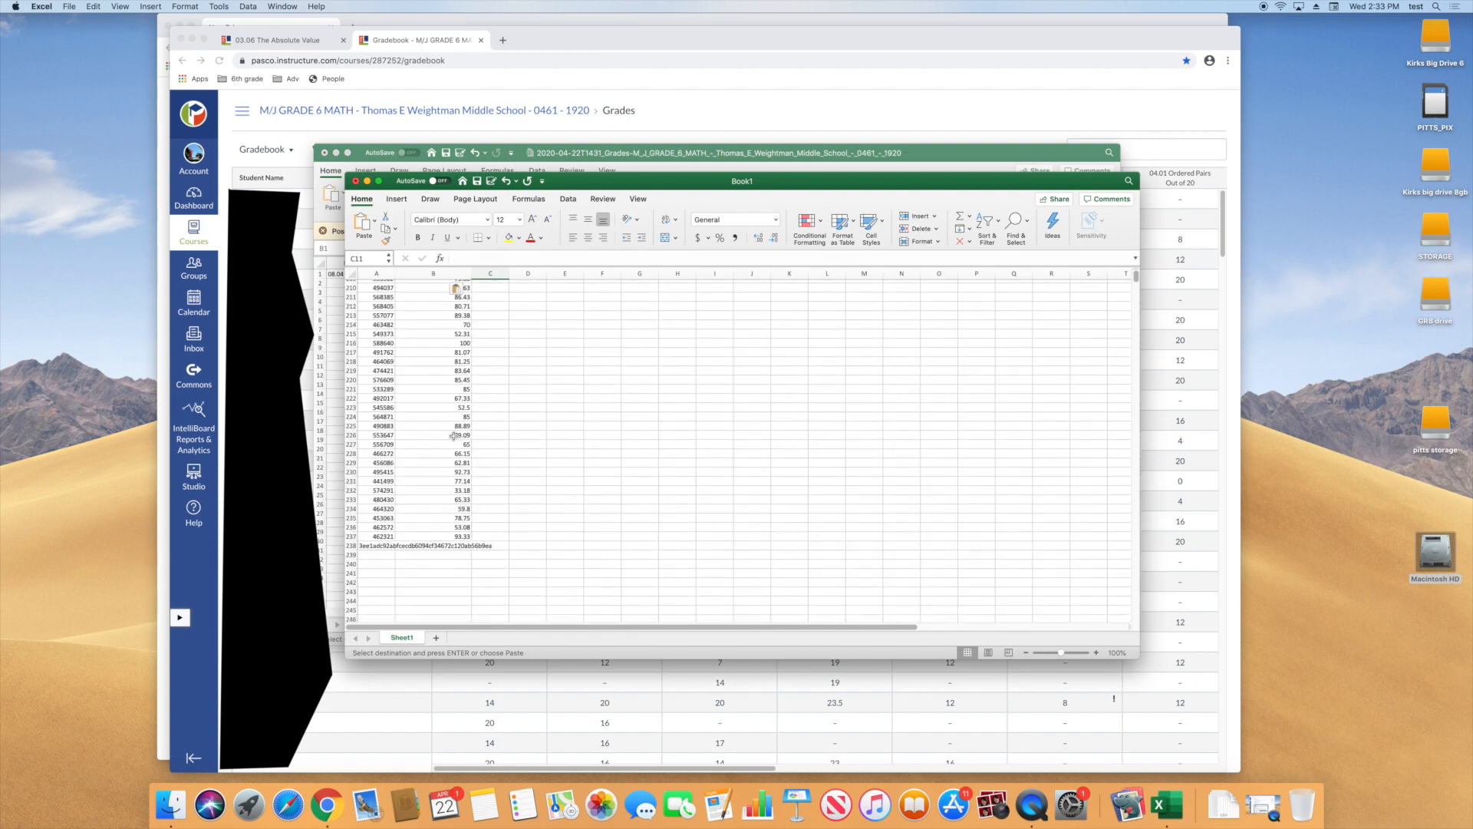
pyautogui.scroll(7, 410, 431)
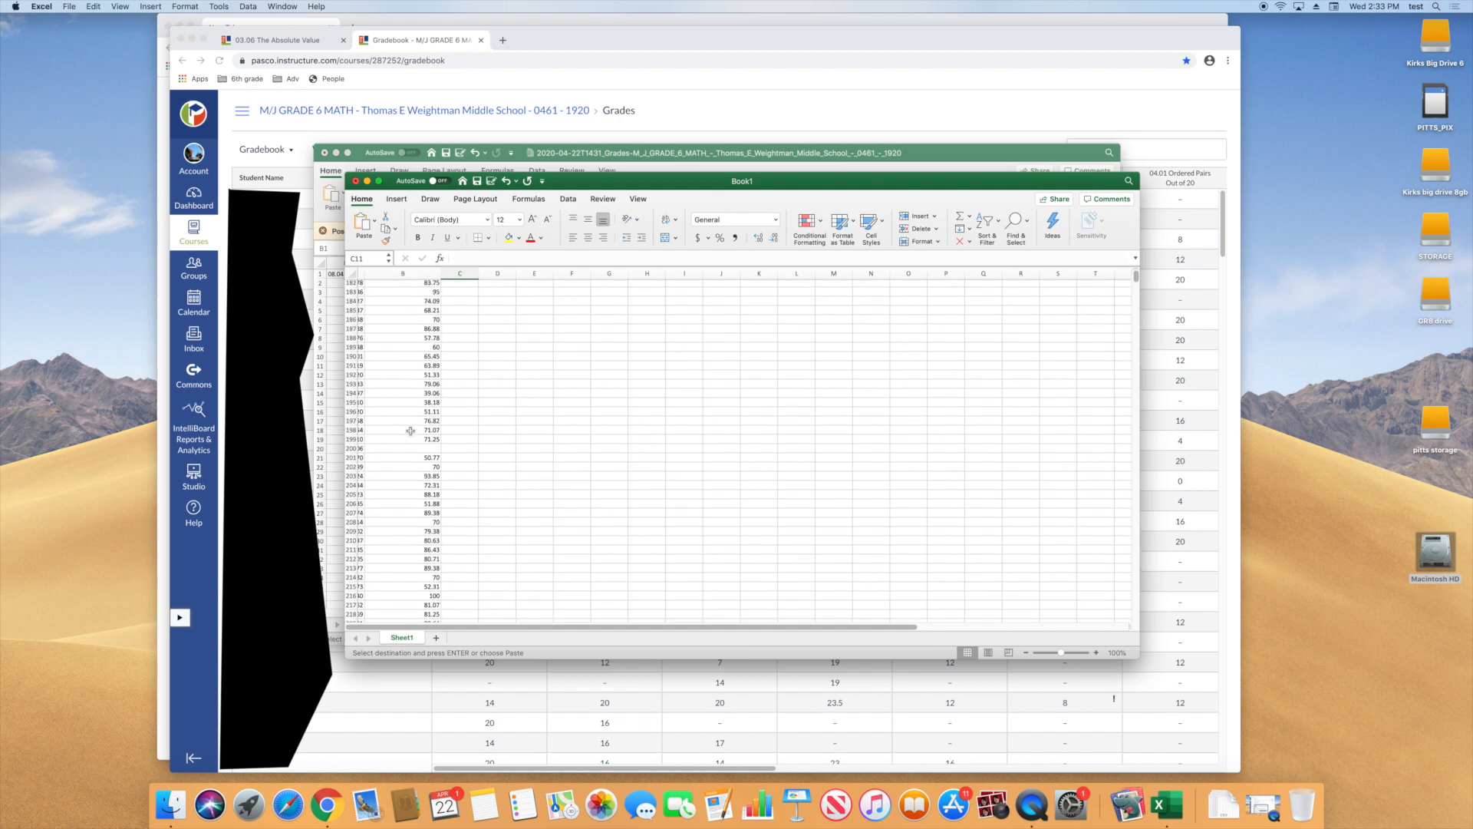
pyautogui.click(431, 448)
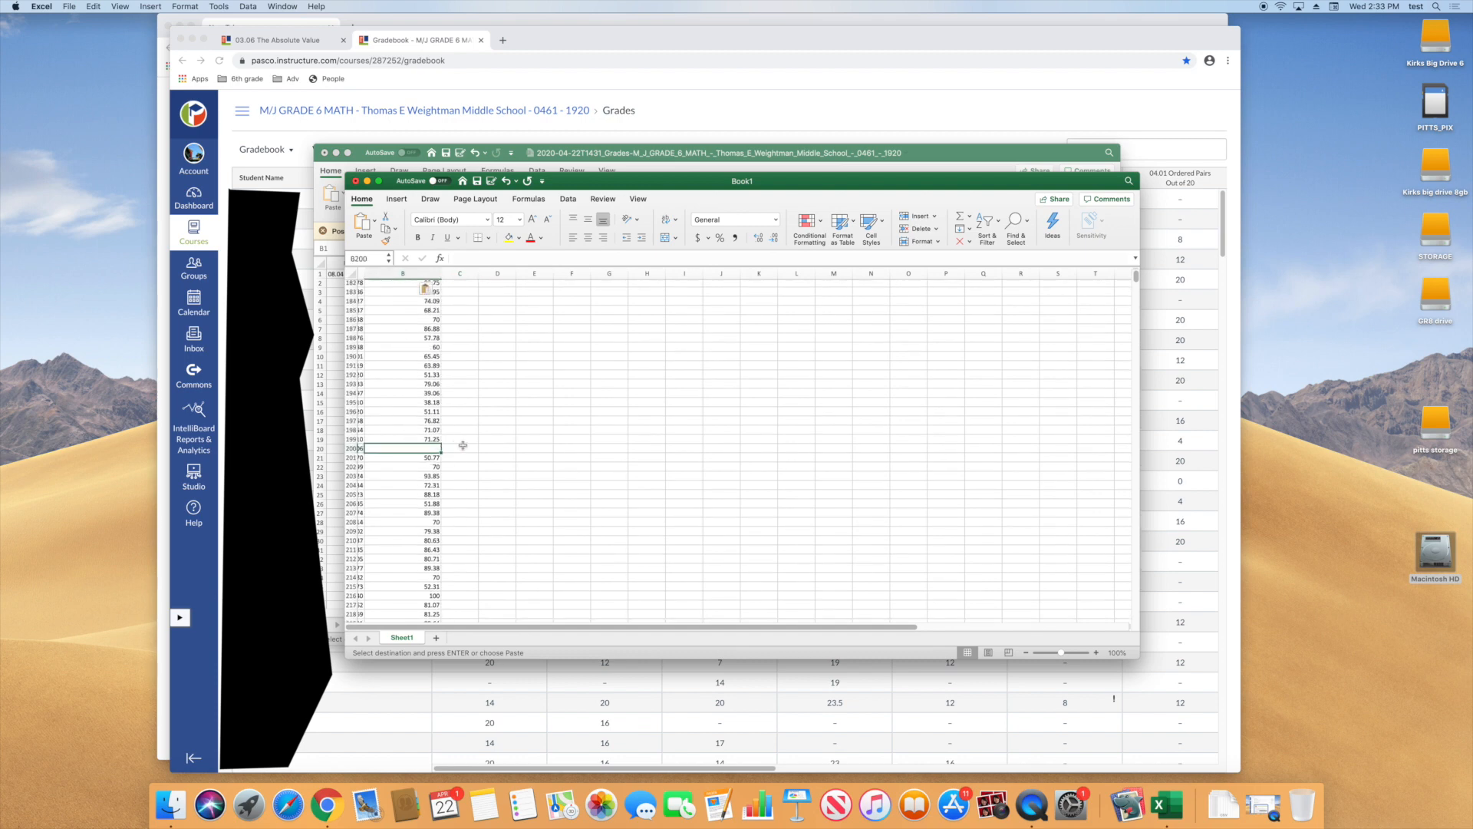
pyautogui.press('Return')
# Enter 0 in the empty Current Score cell B79 and go back to the start of the list
pyautogui.scroll(5, 464, 434)
pyautogui.scroll(15, 463, 428)
pyautogui.scroll(15, 463, 427)
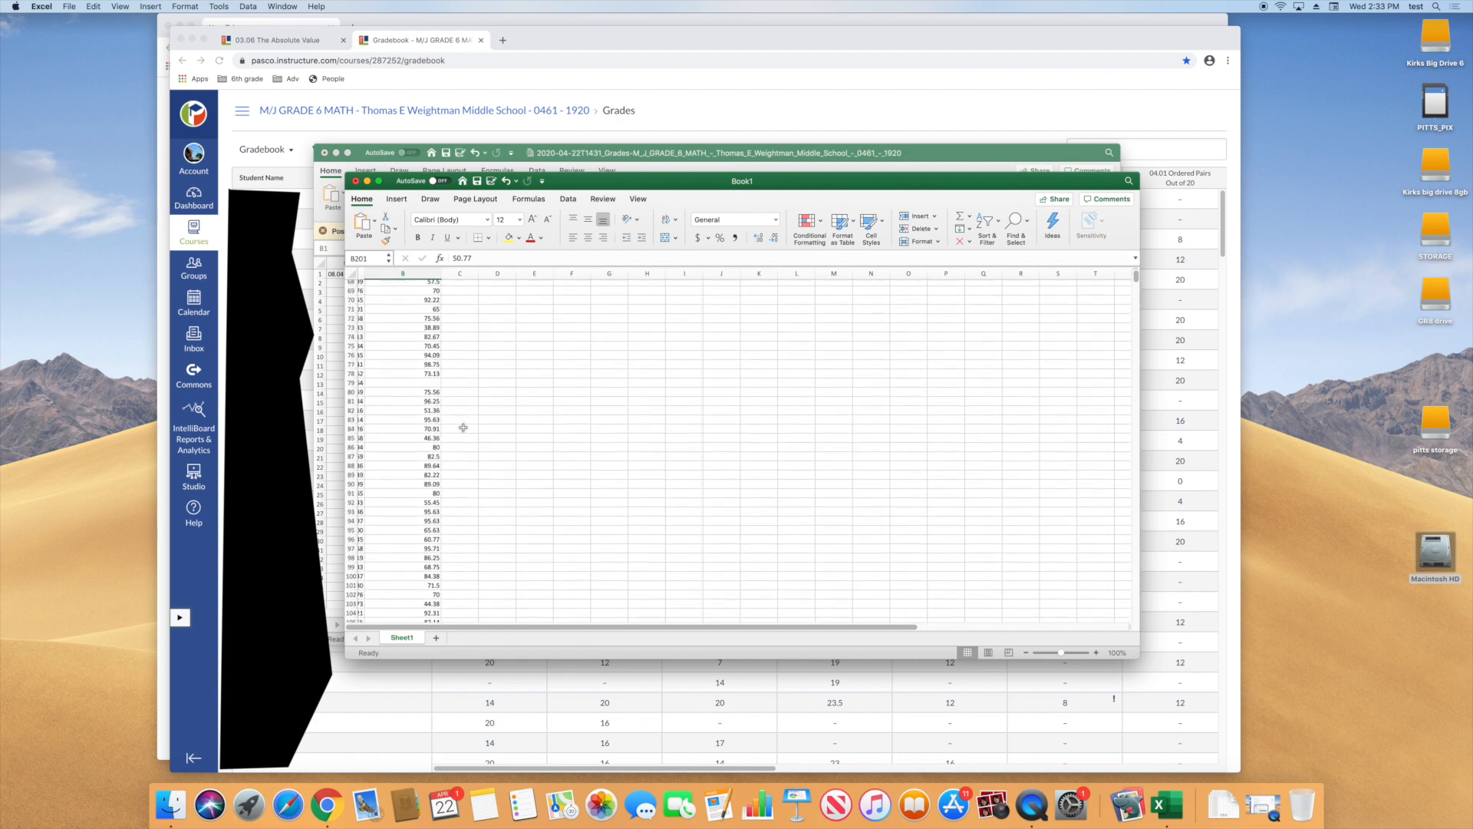
pyautogui.click(437, 386)
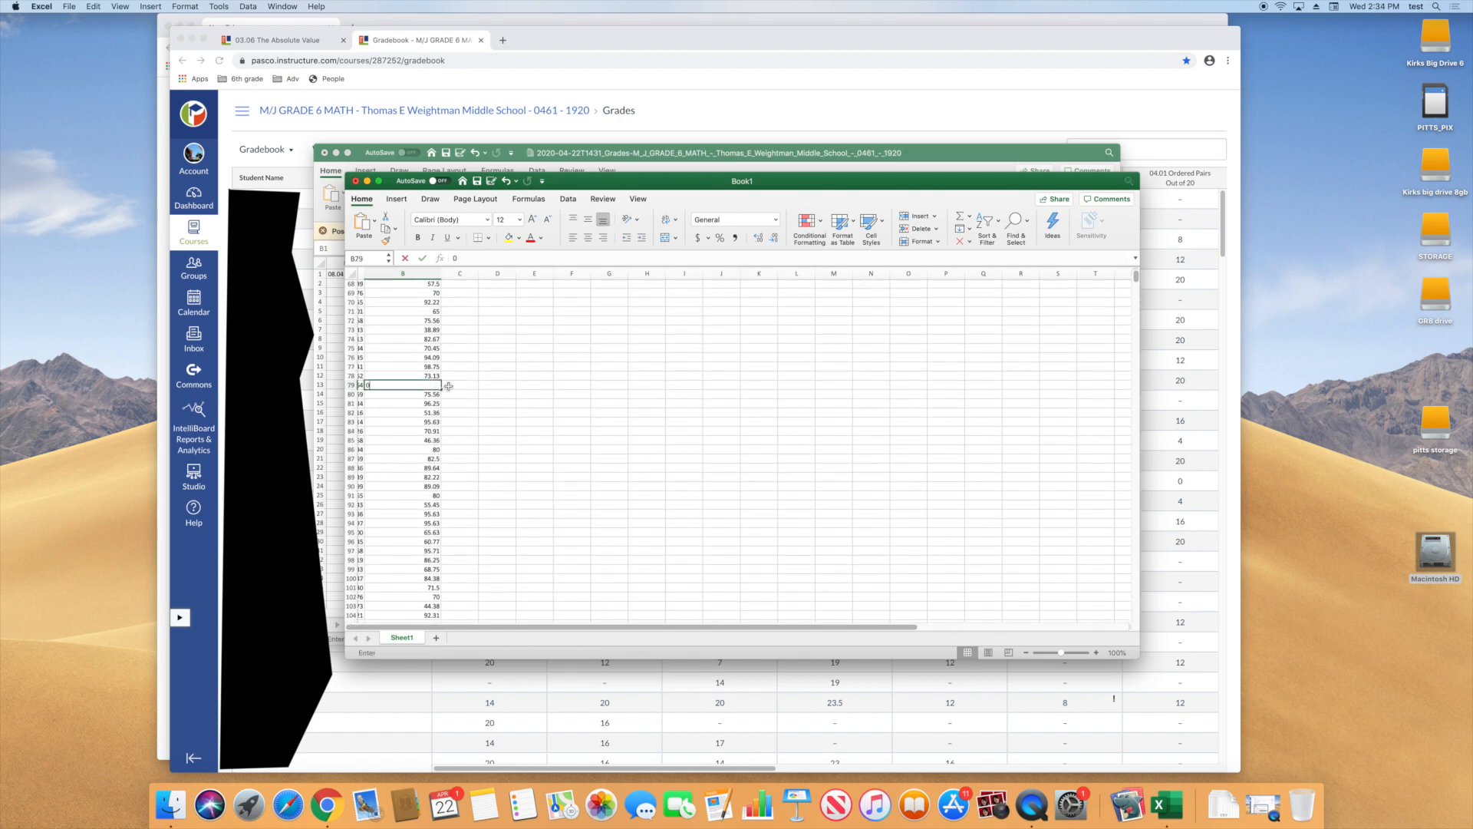
pyautogui.scroll(10, 470, 389)
pyautogui.scroll(6, 470, 390)
pyautogui.scroll(5, 471, 390)
pyautogui.click(472, 375)
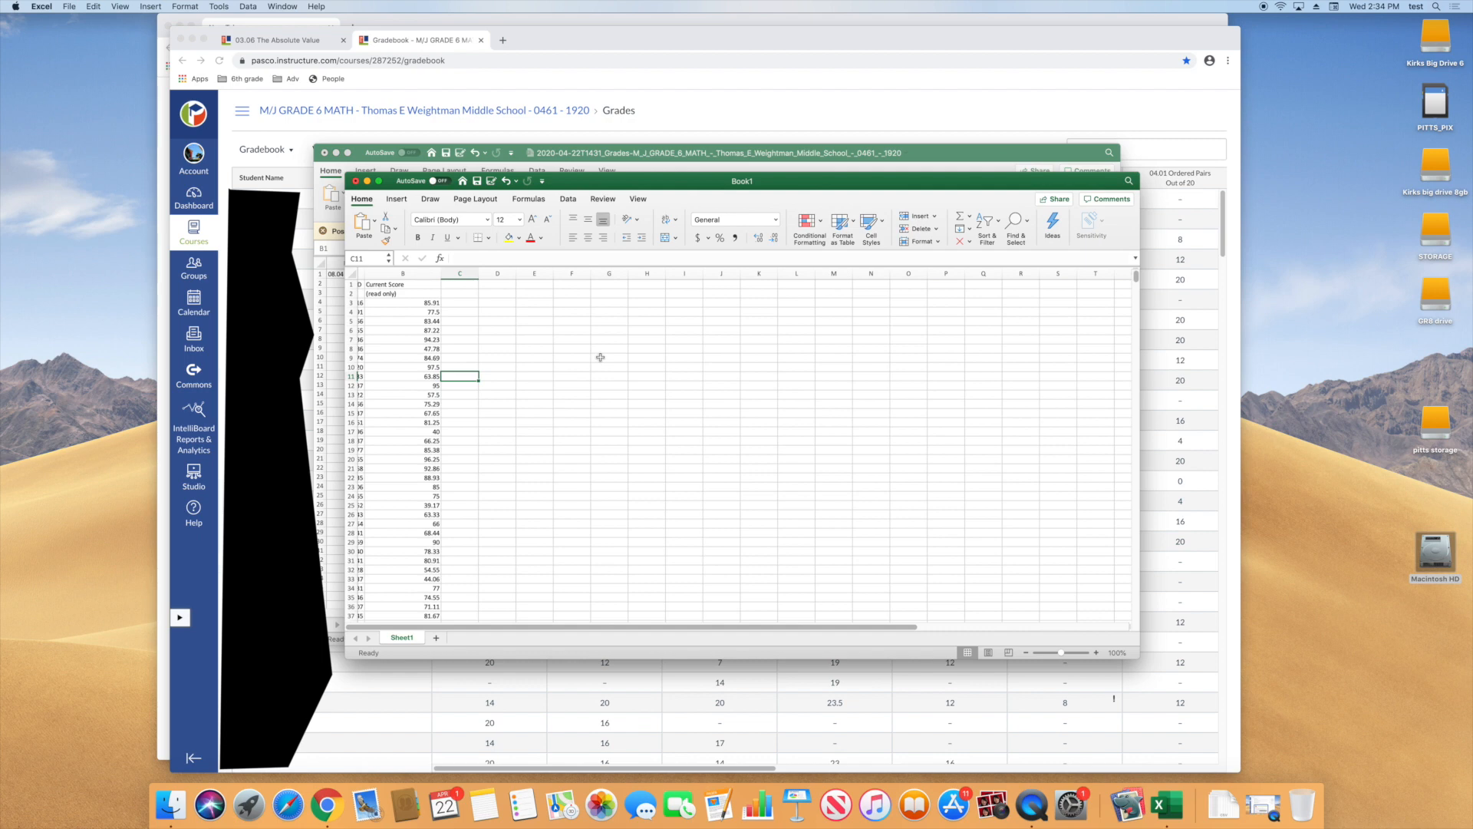
# Save the workbook as "progresss 6th" in the Documents folder, in the CSV UTF-8 (Comma delimited) format
pyautogui.click(69, 6)
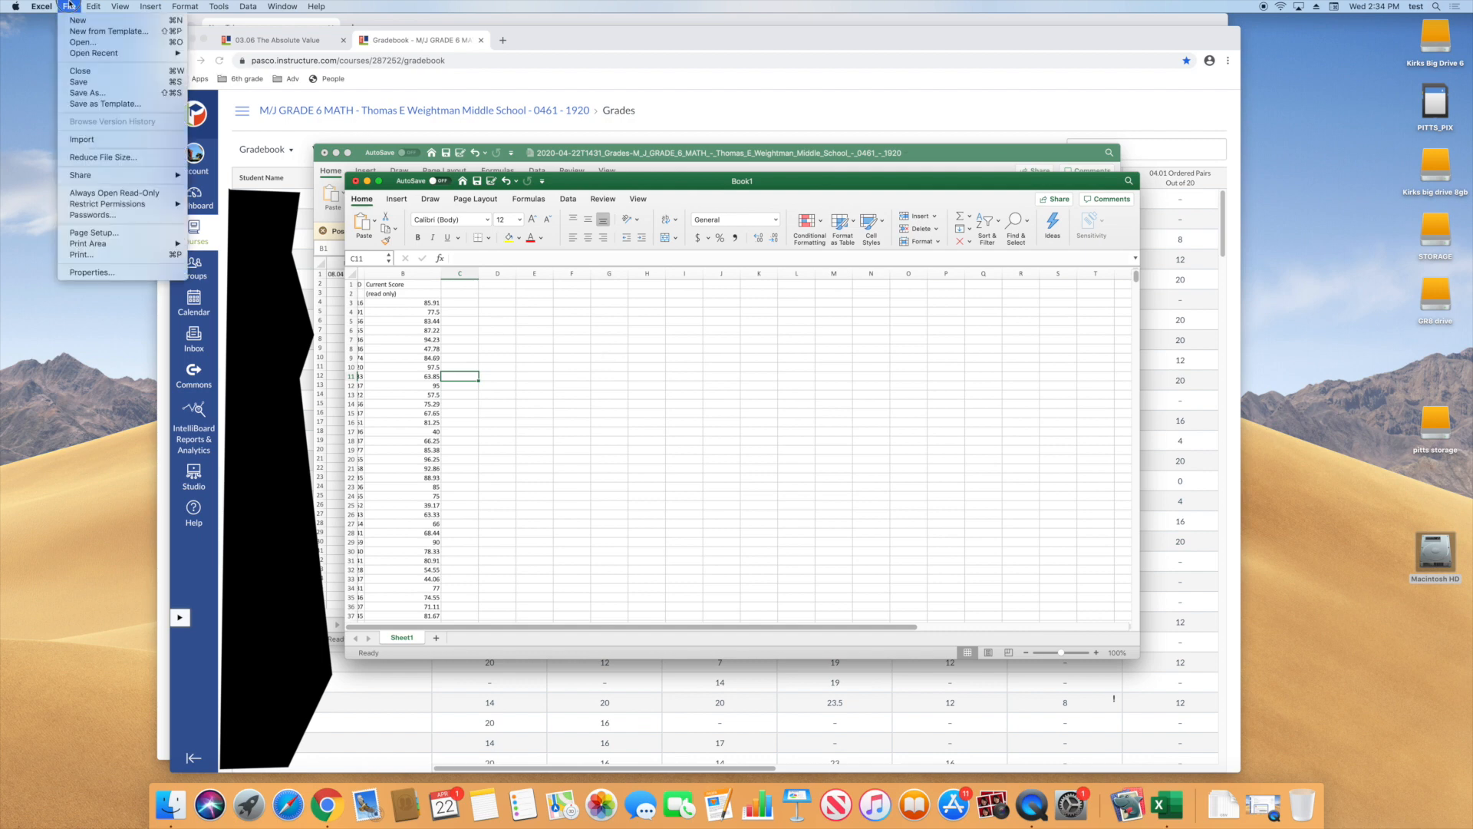
pyautogui.click(71, 82)
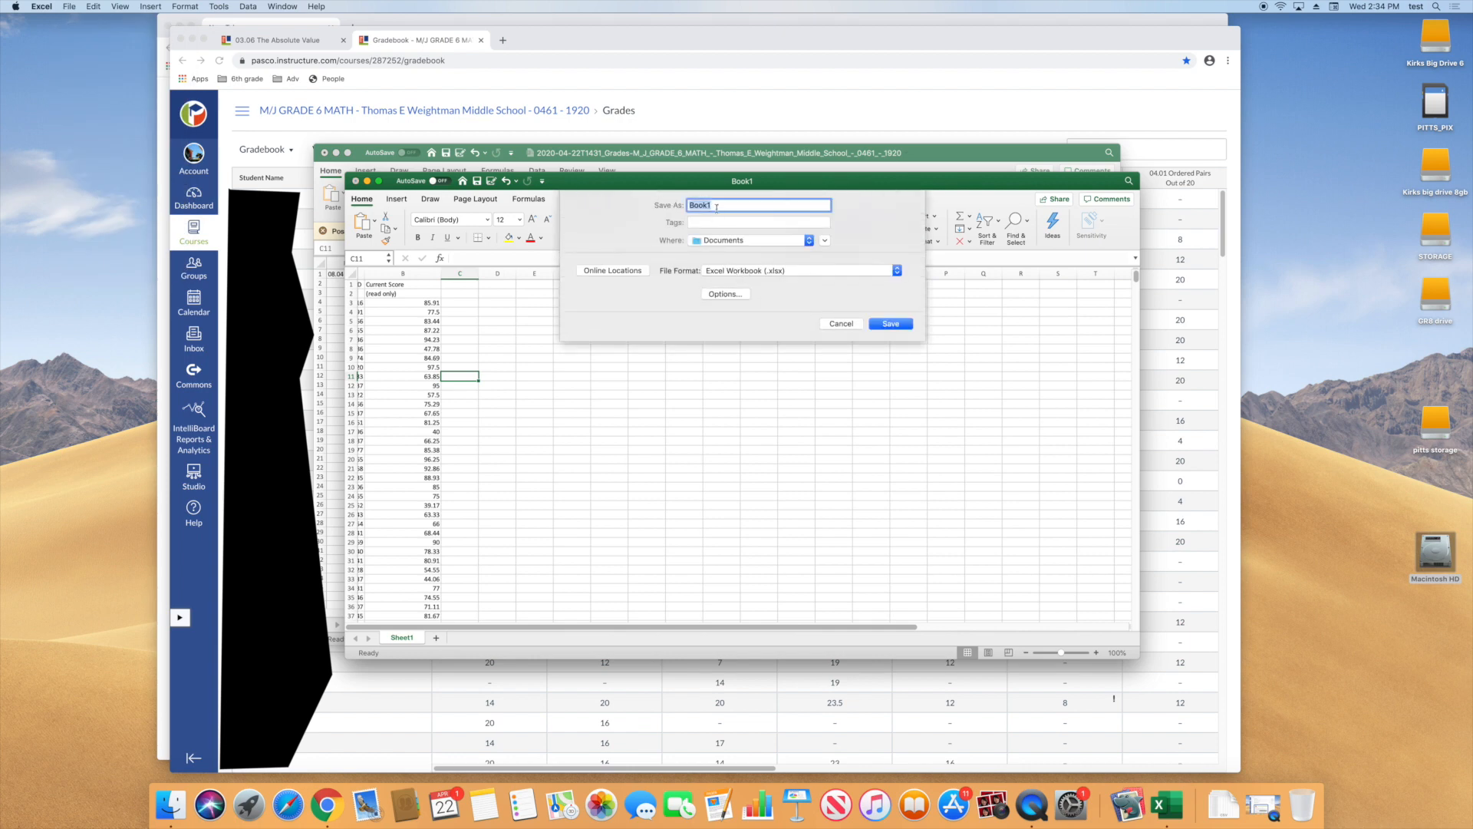
pyautogui.write('progrews')
pyautogui.click(734, 277)
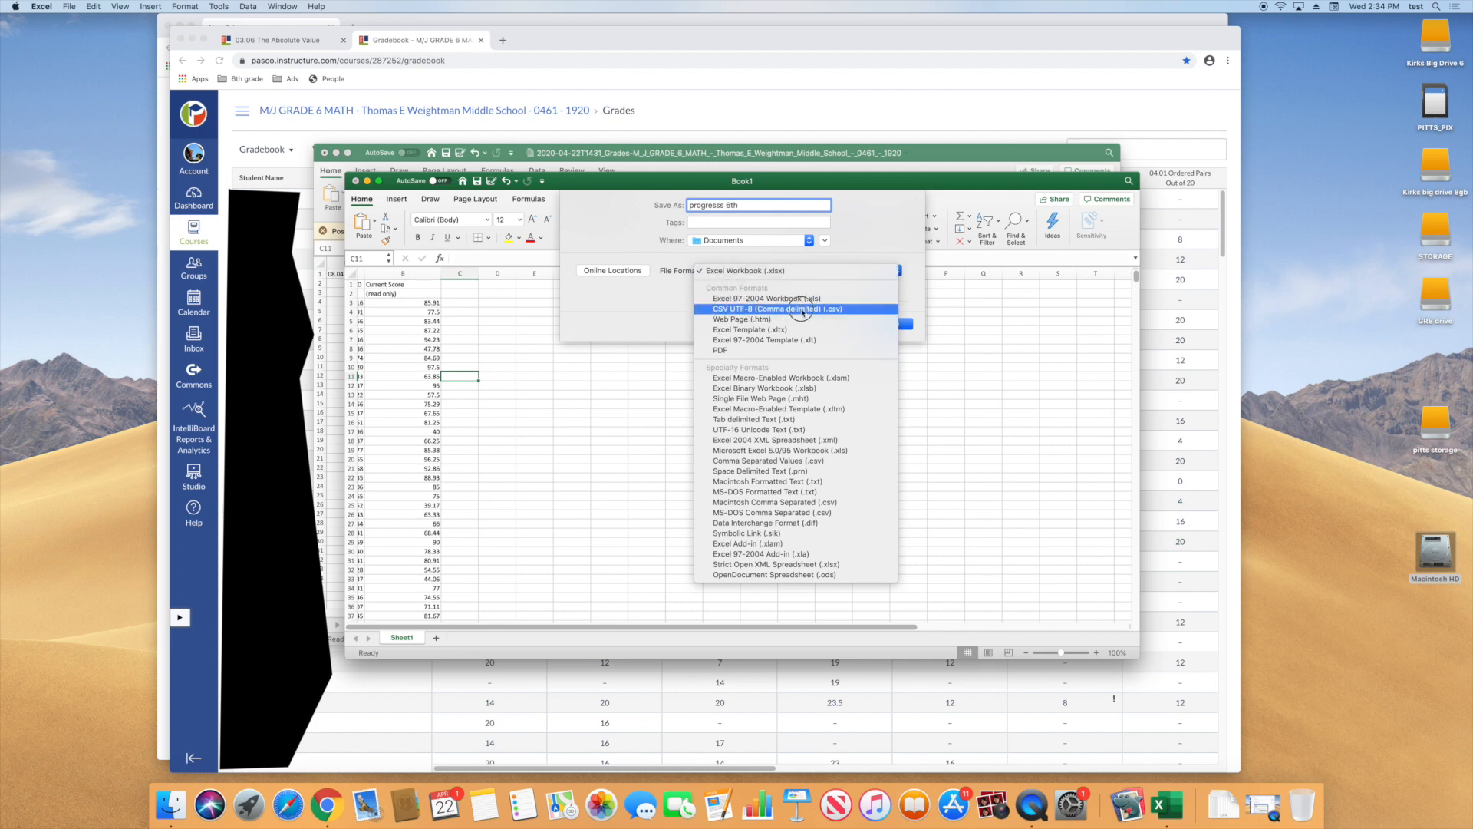
pyautogui.click(722, 310)
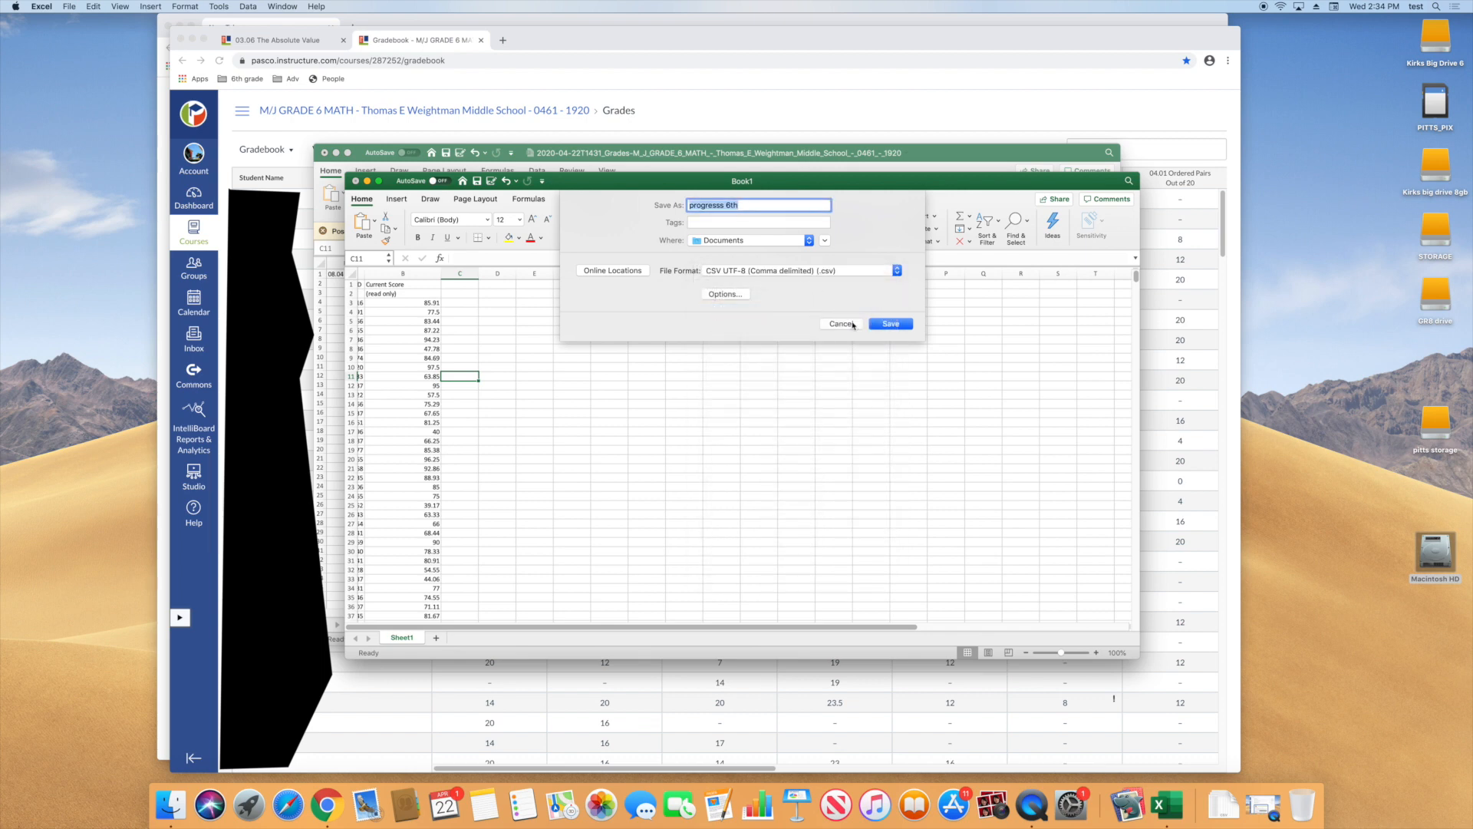
pyautogui.click(749, 241)
pyautogui.click(749, 241)
pyautogui.click(890, 324)
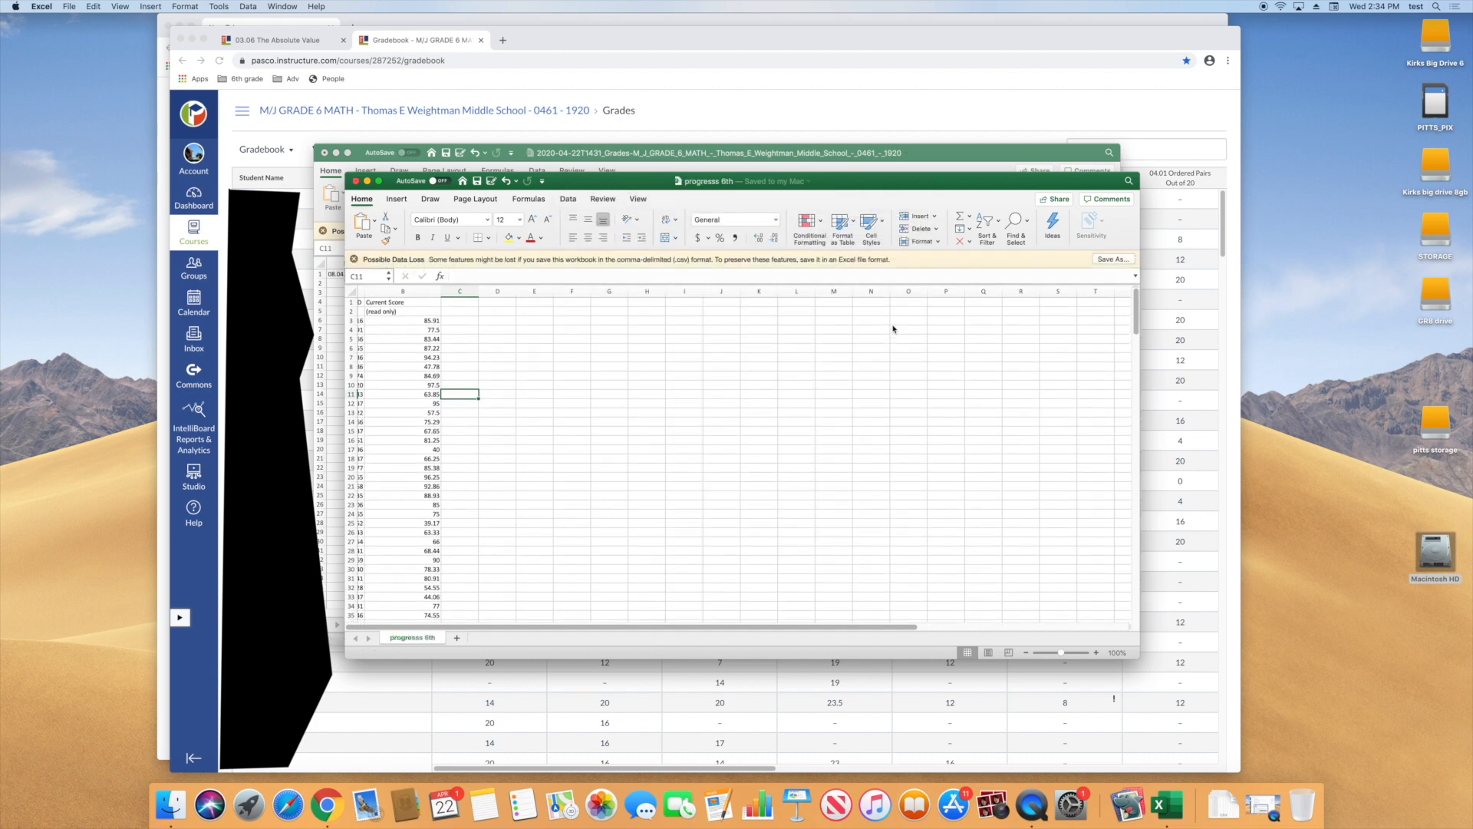
# Open the Documents folder from Macintosh HD in a Finder window and move that window aside
pyautogui.doubleClick(1439, 541)
pyautogui.click(549, 369)
pyautogui.moveTo(594, 271); pyautogui.dragTo(1104, 312)
# Switch to the myStudent portal in Chrome, open the teacher Gradebook and view the list of class sections
pyautogui.click(799, 100)
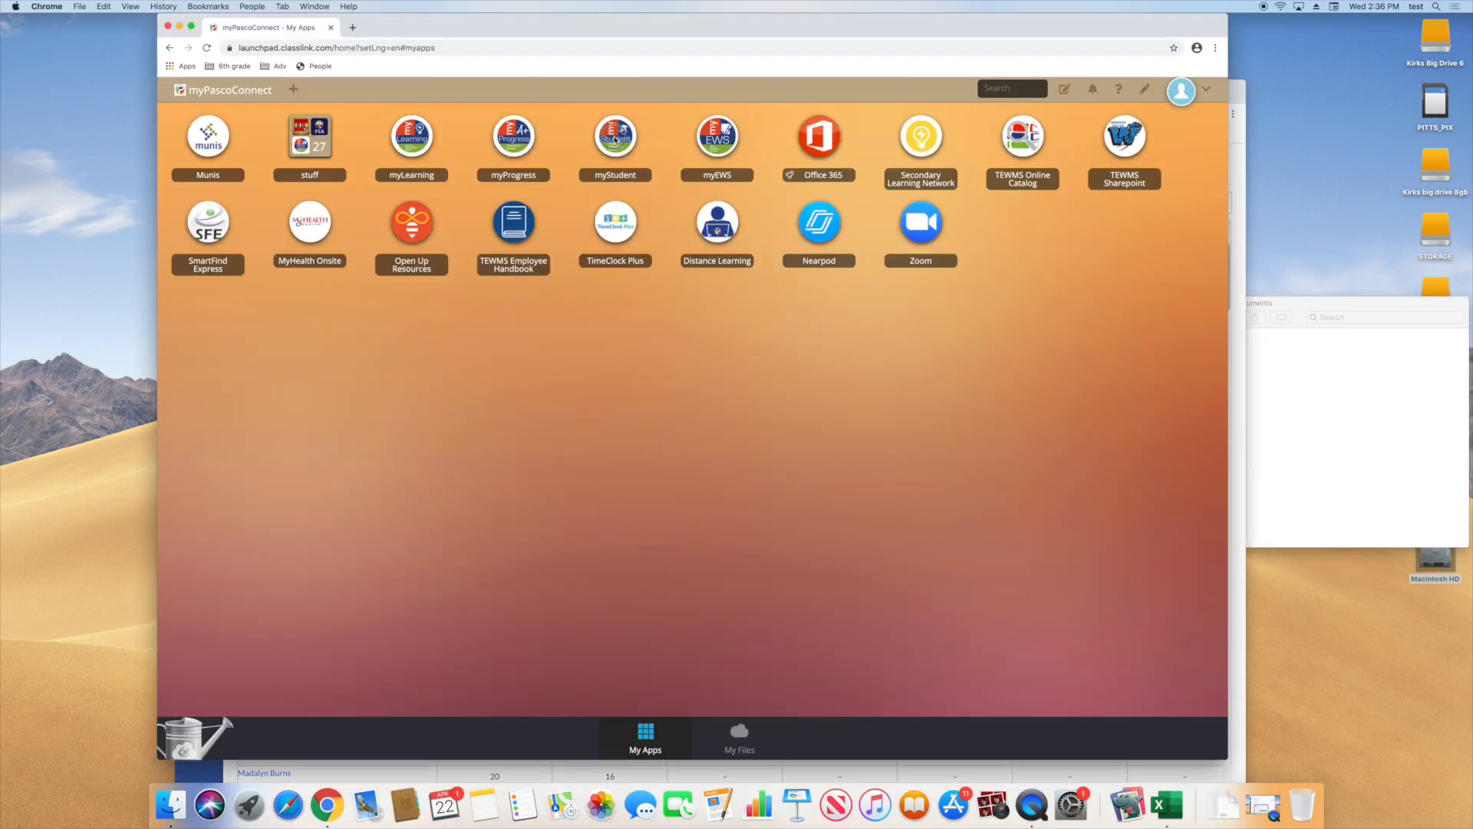
pyautogui.click(614, 138)
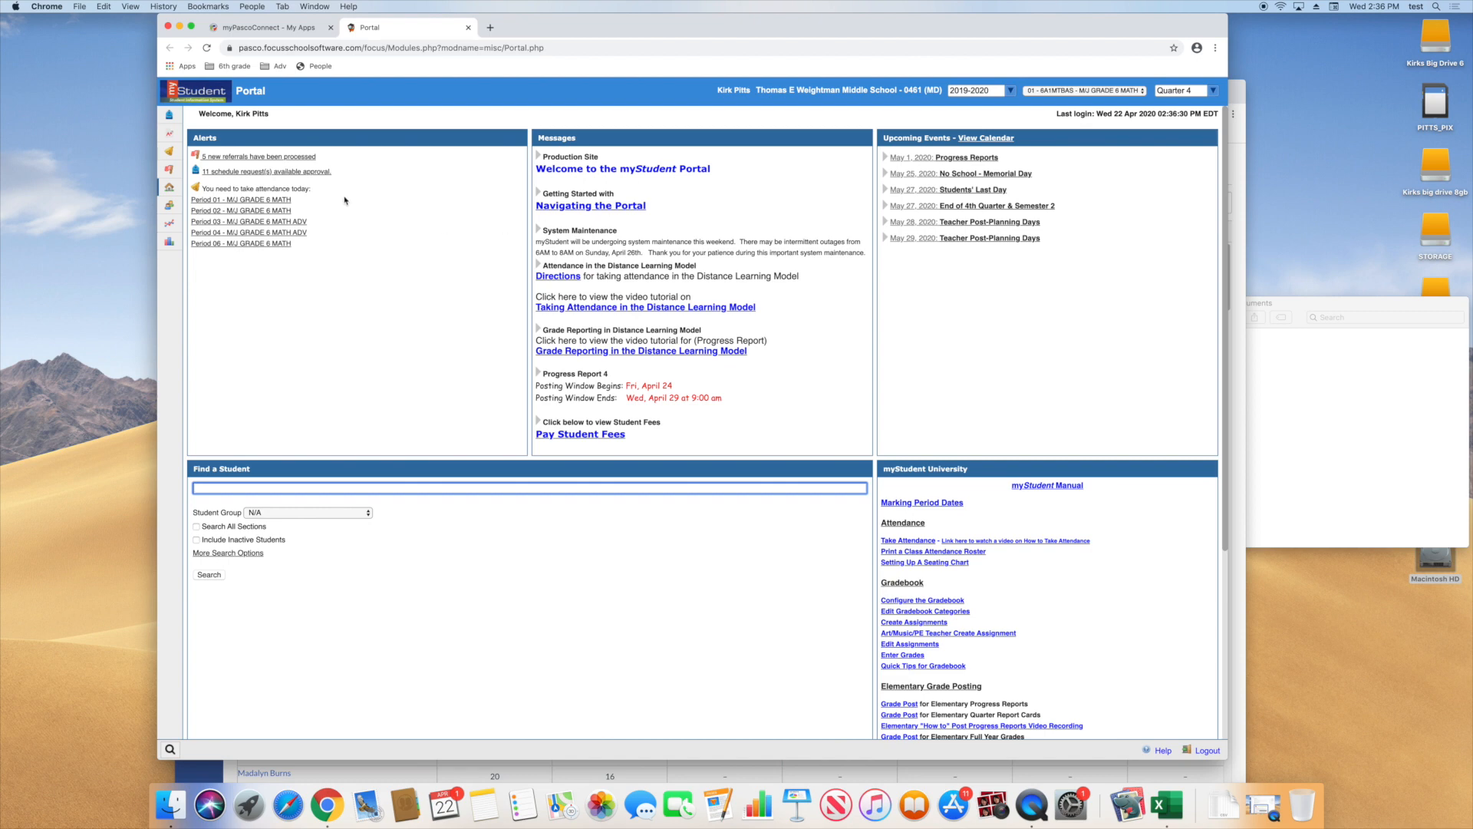
pyautogui.moveTo(183, 137)
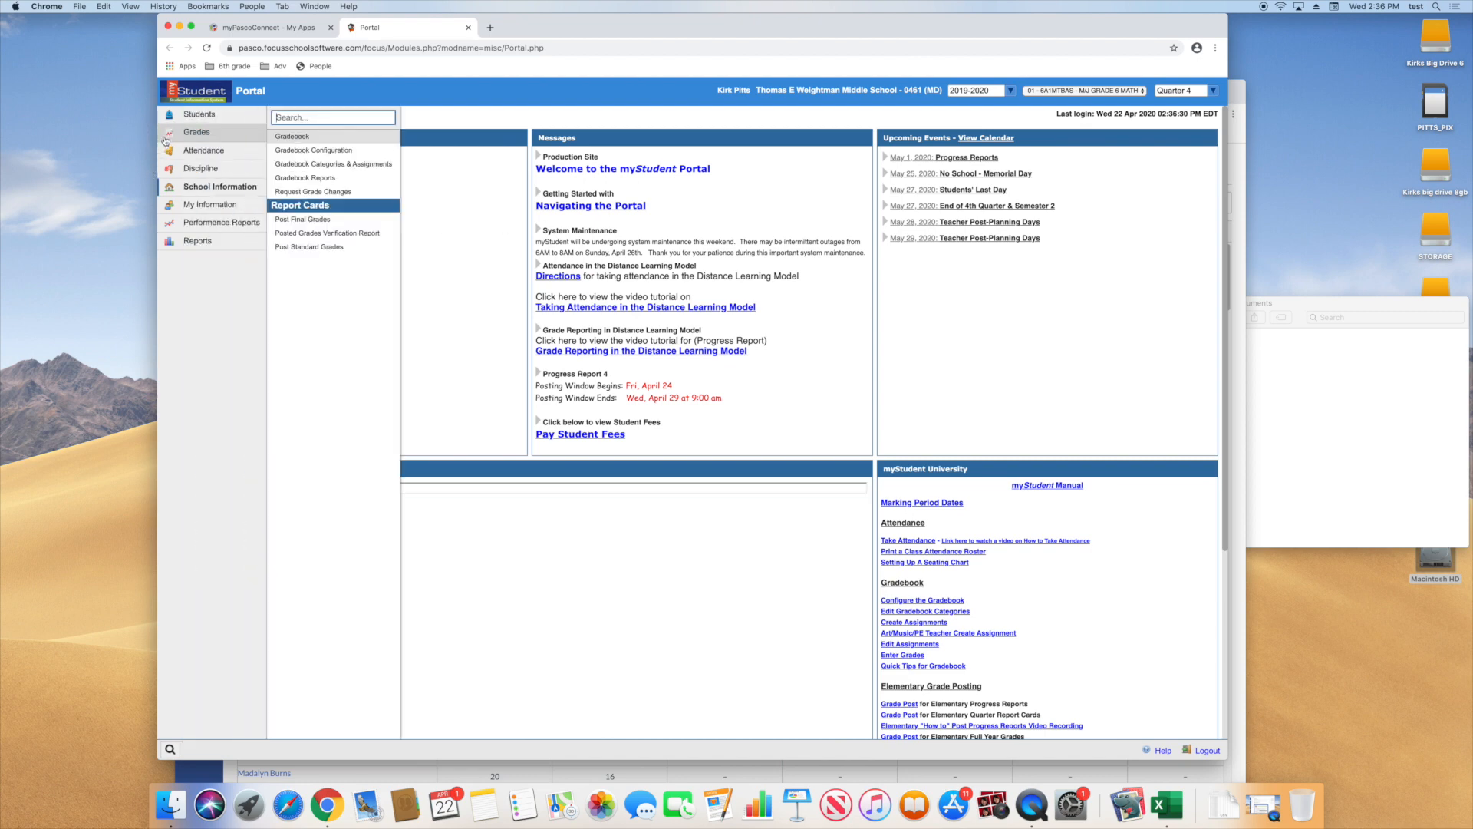
pyautogui.click(289, 137)
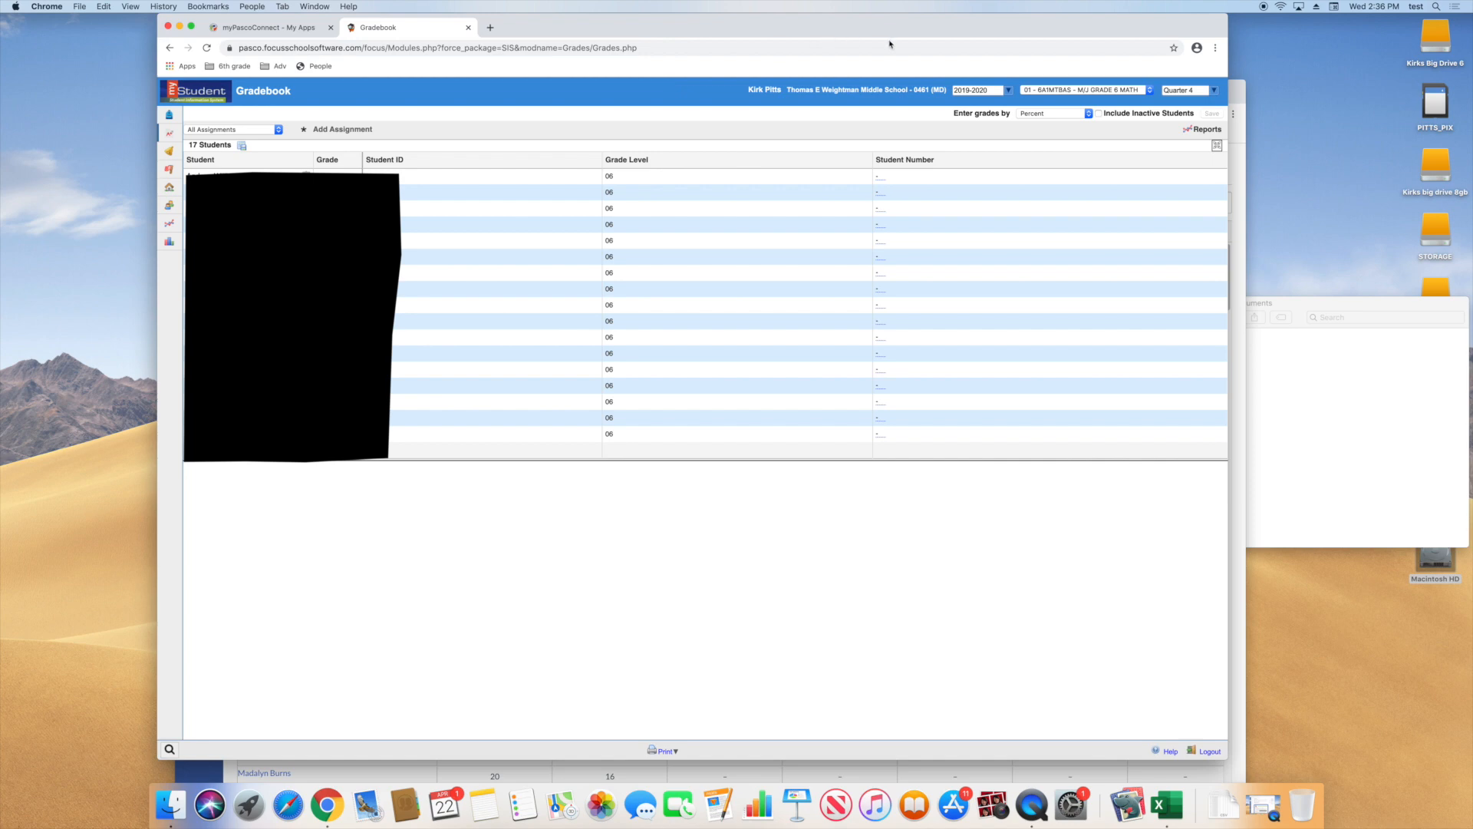
pyautogui.click(1049, 90)
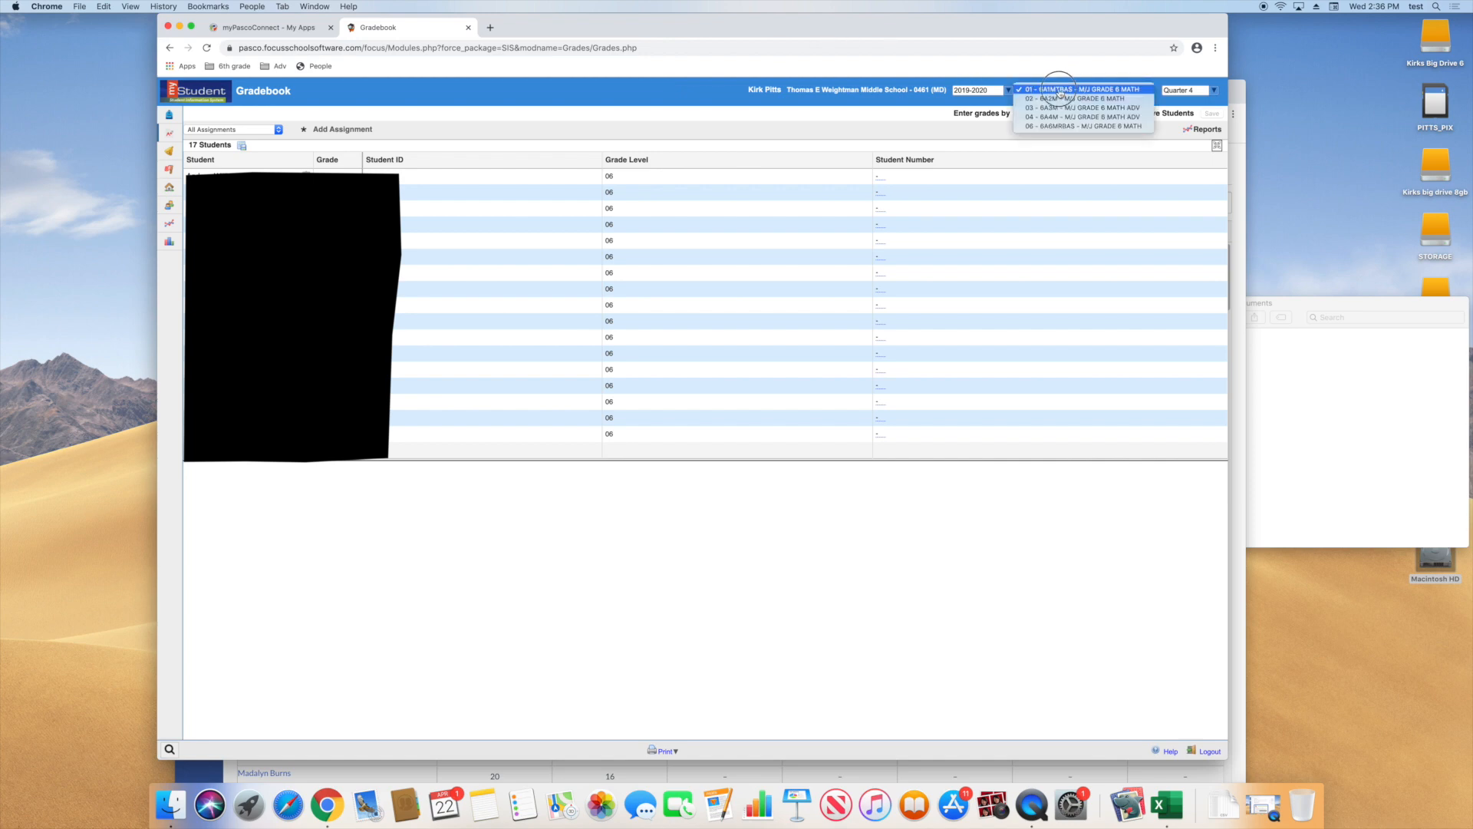
pyautogui.click(831, 113)
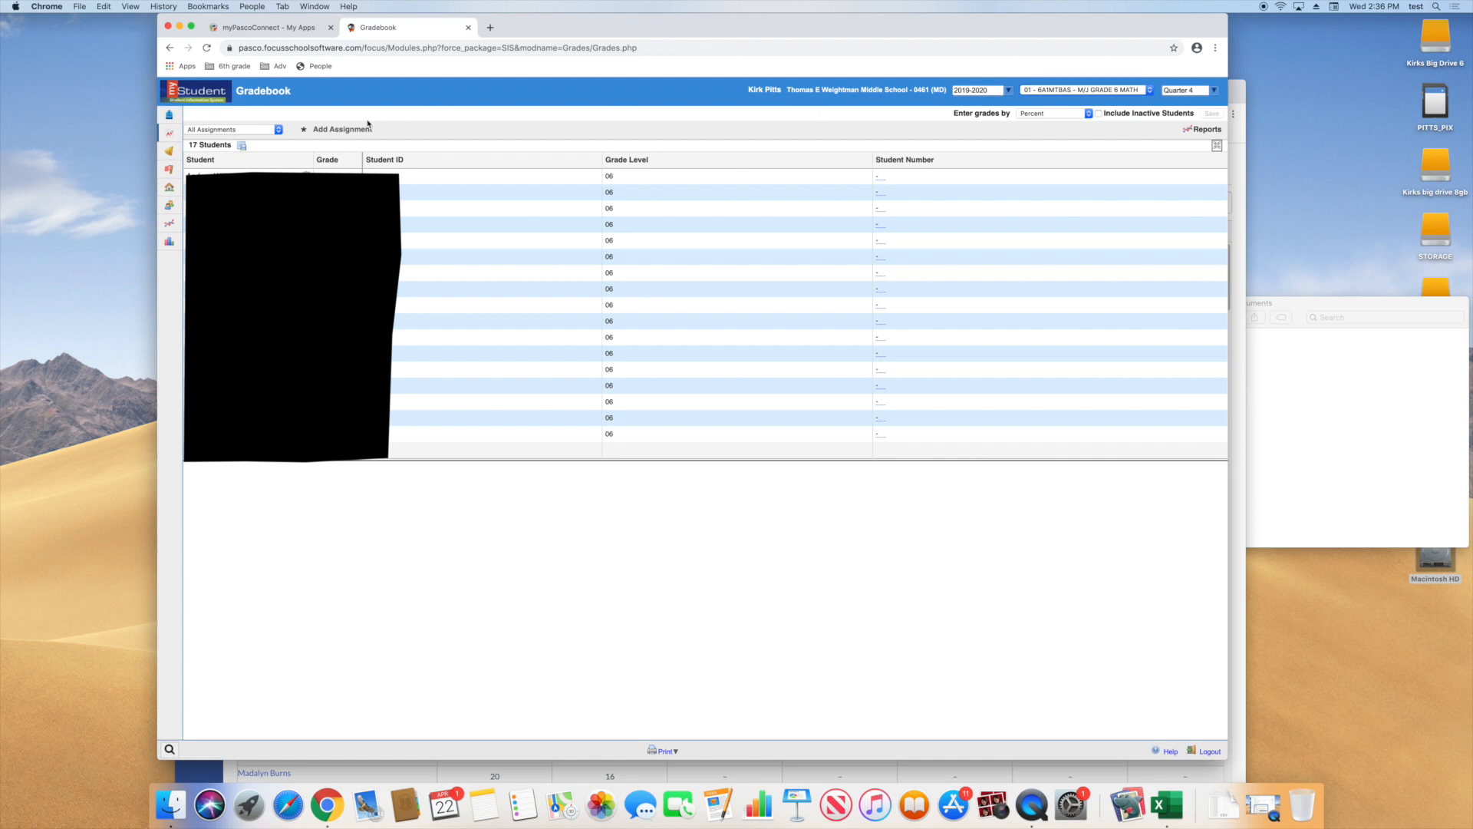
# Add a new assignment titled "Distance Learning Progress report" with 10 points and 10 questions
pyautogui.click(334, 130)
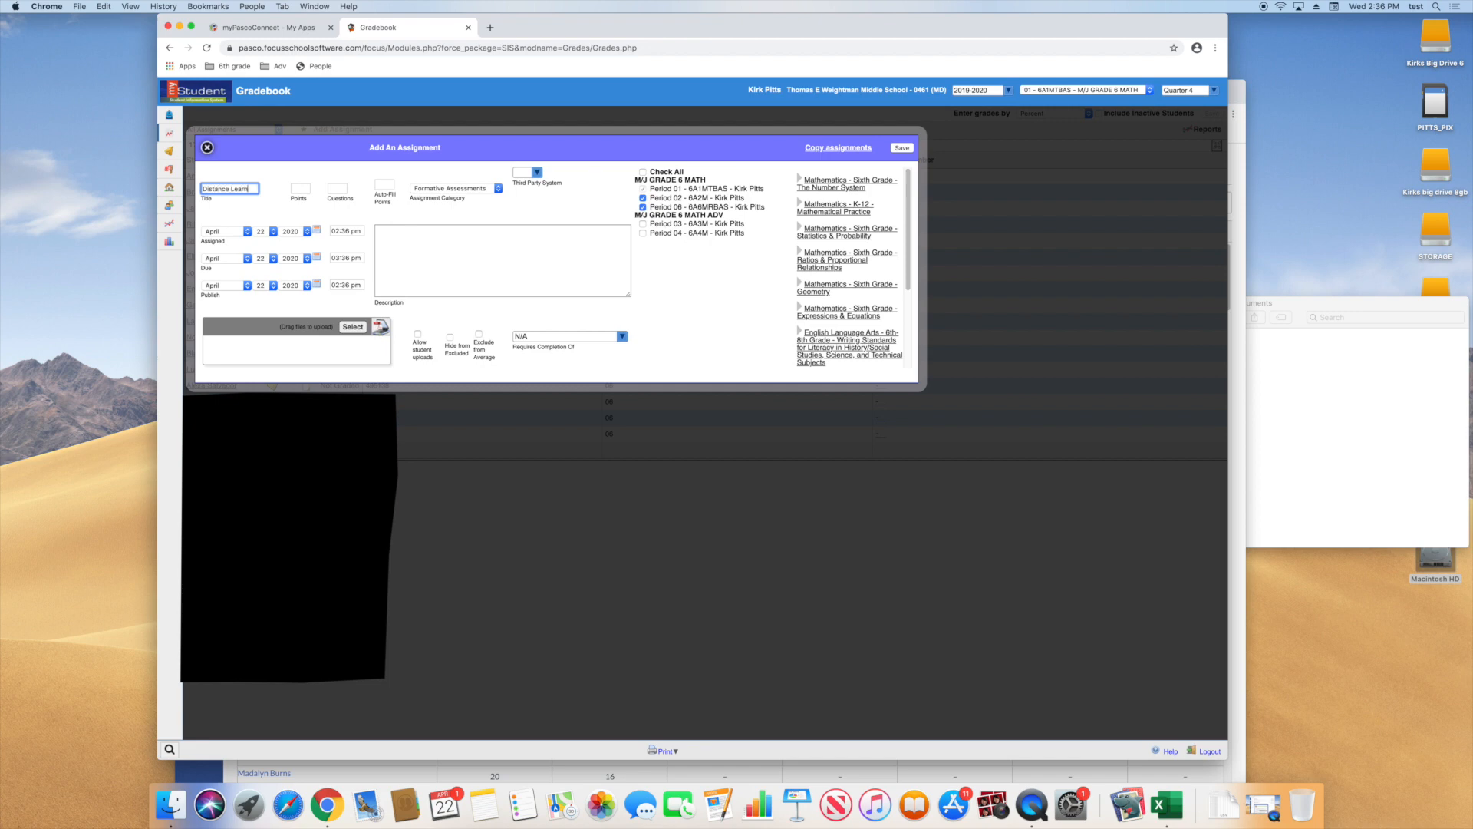
pyautogui.write('ing Pro')
pyautogui.write('gress report')
pyautogui.click(299, 189)
pyautogui.click(343, 190)
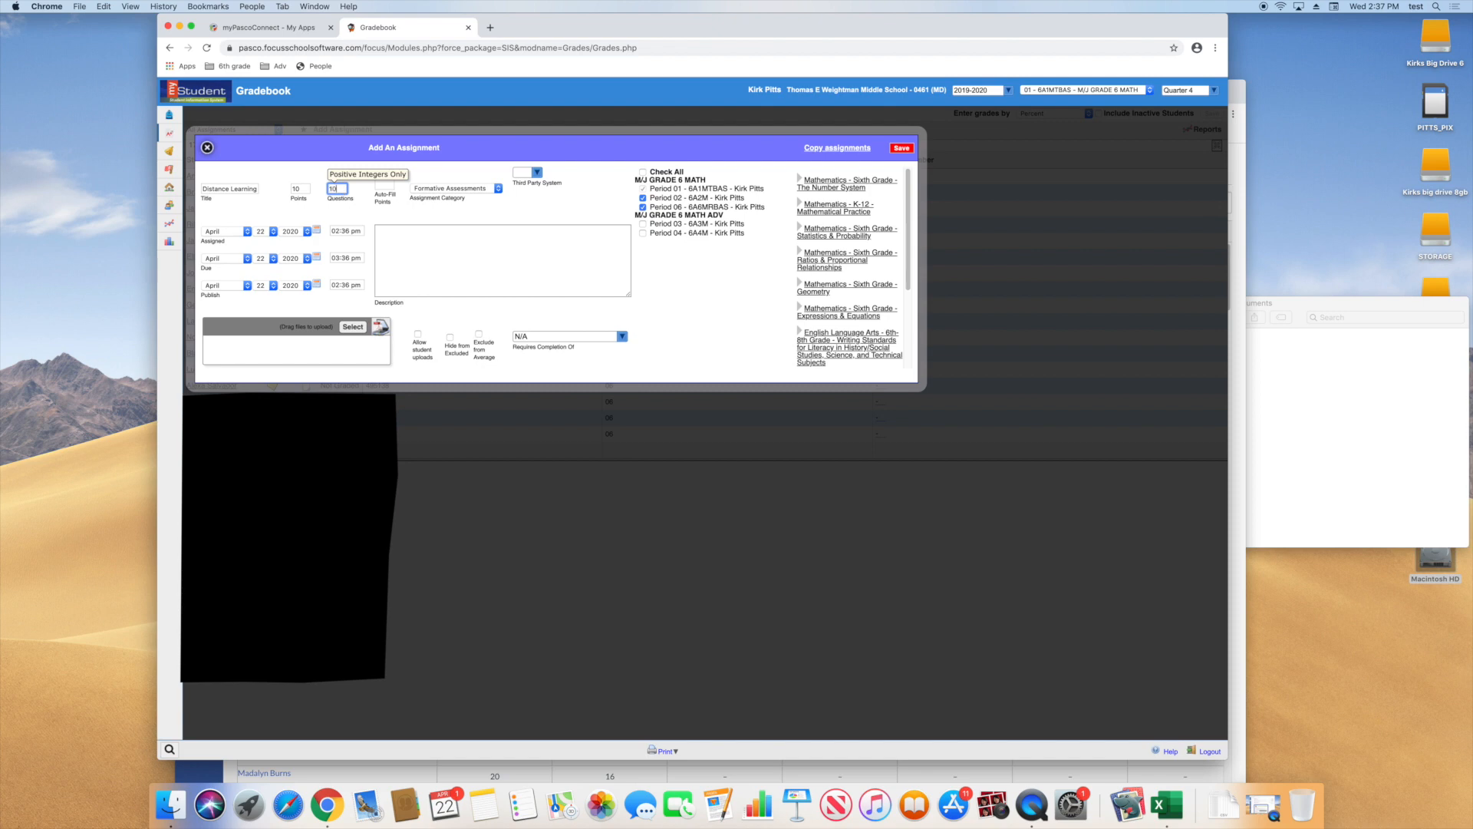
# Set the new assignment's category to Summative Assessments, include all class periods and save it
pyautogui.click(409, 203)
pyautogui.click(455, 189)
pyautogui.click(482, 208)
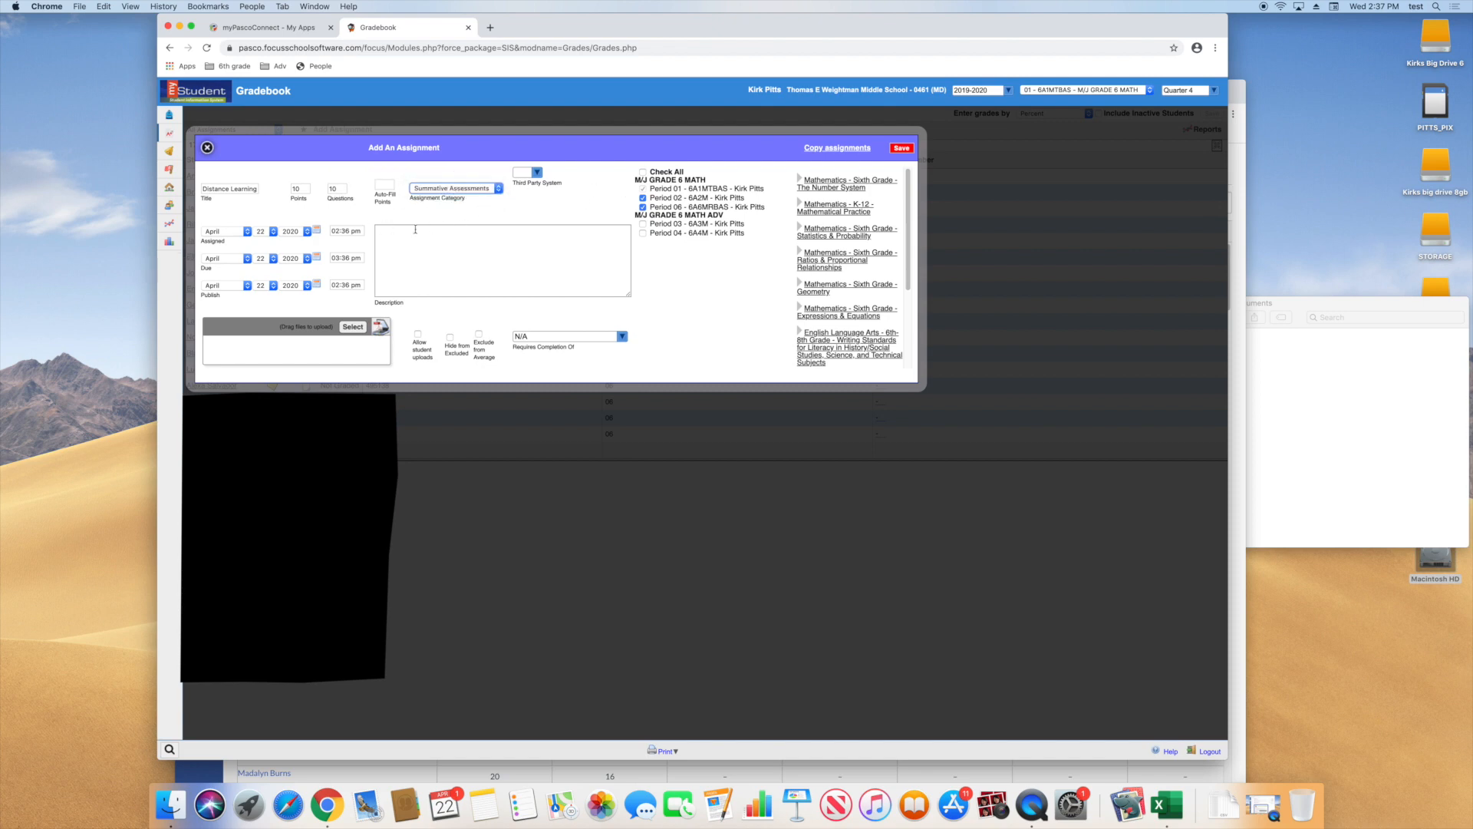
pyautogui.click(644, 173)
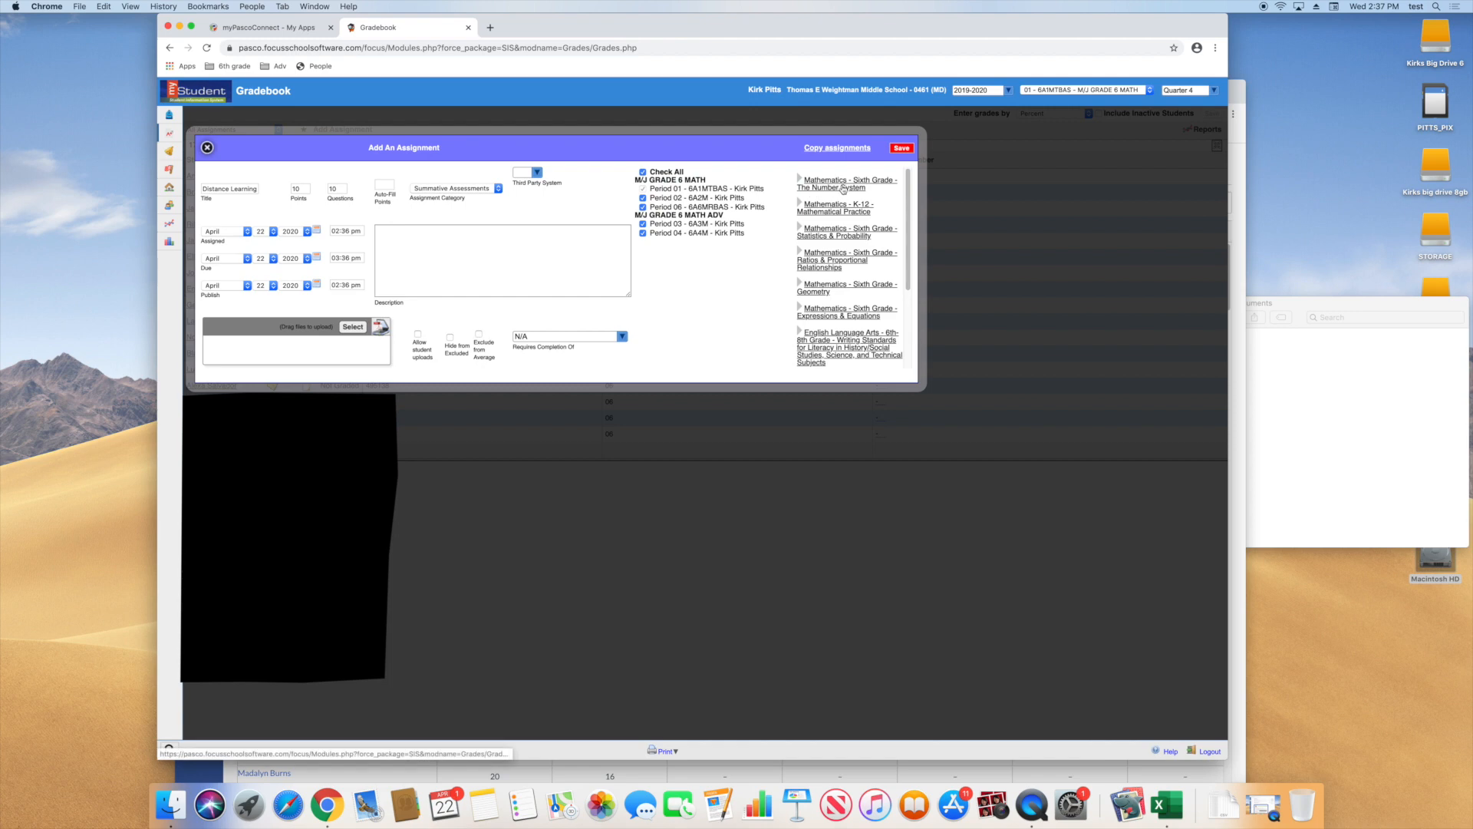
pyautogui.click(895, 151)
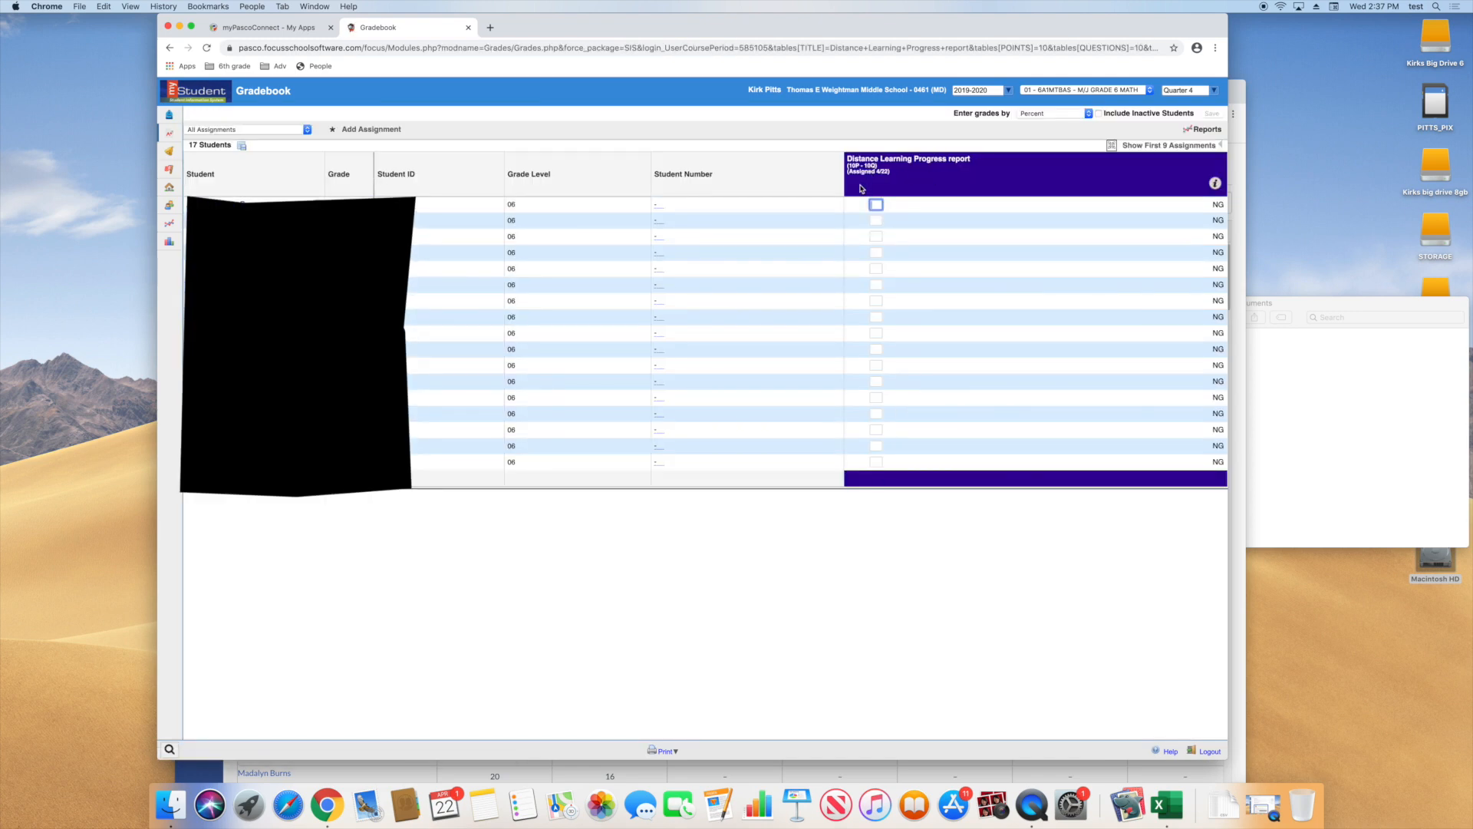
# Open the Distance Learning Progress report assignment for editing and choose "progresss 6th.csv" from Documents as its CSV import file
pyautogui.moveTo(1213, 186)
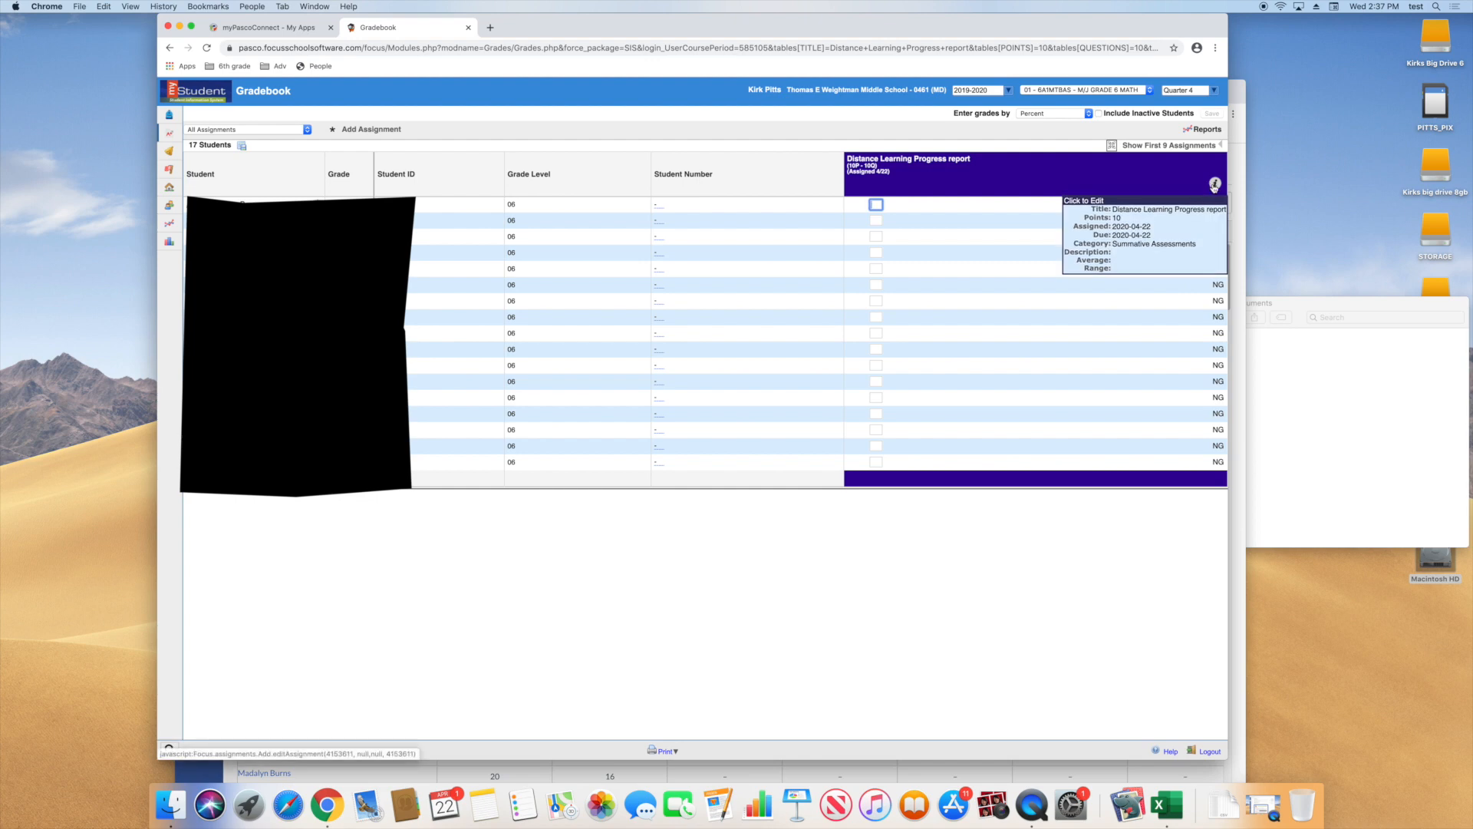
pyautogui.click(1216, 185)
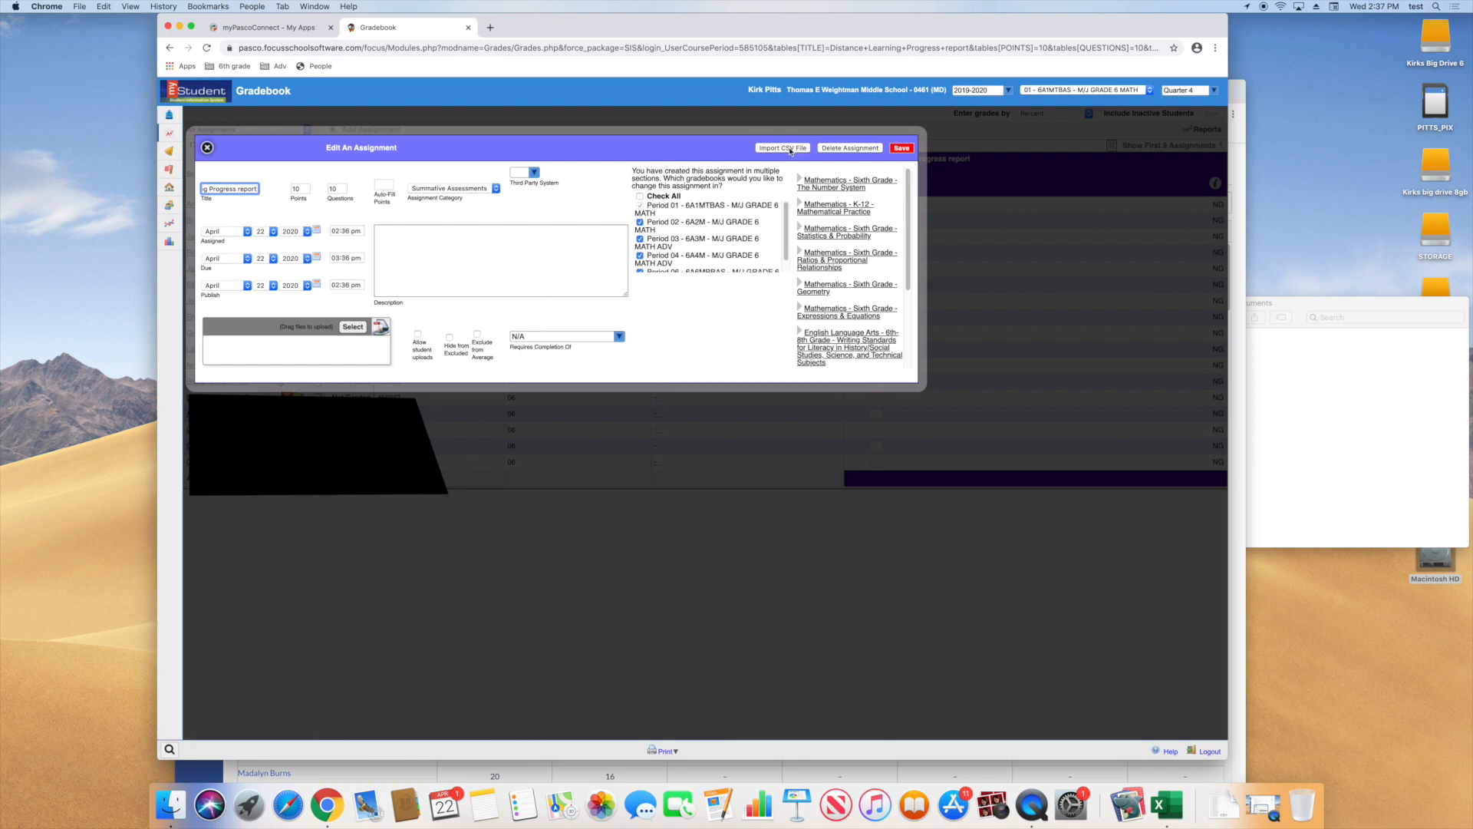
pyautogui.click(791, 148)
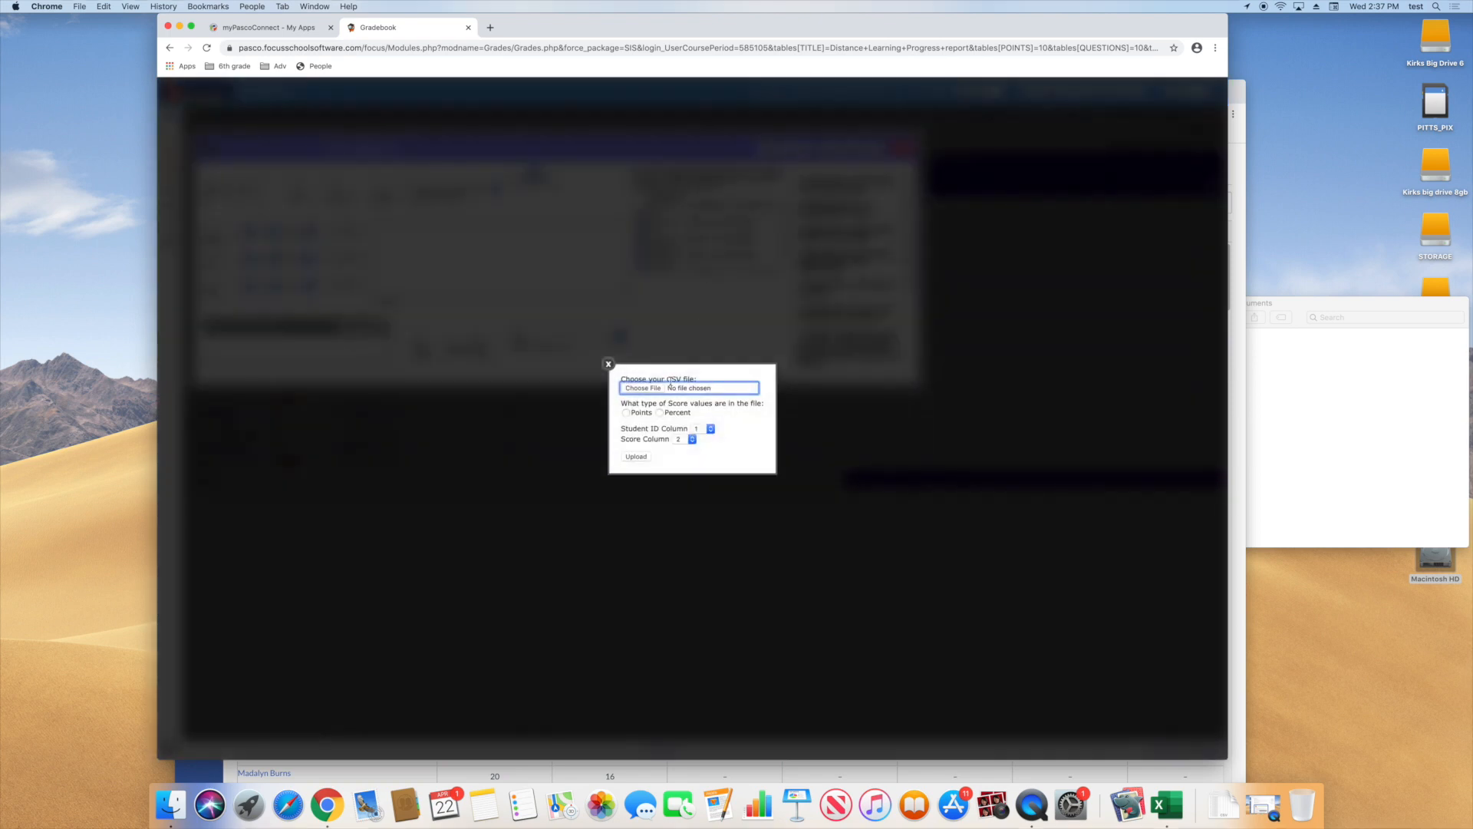
pyautogui.click(645, 391)
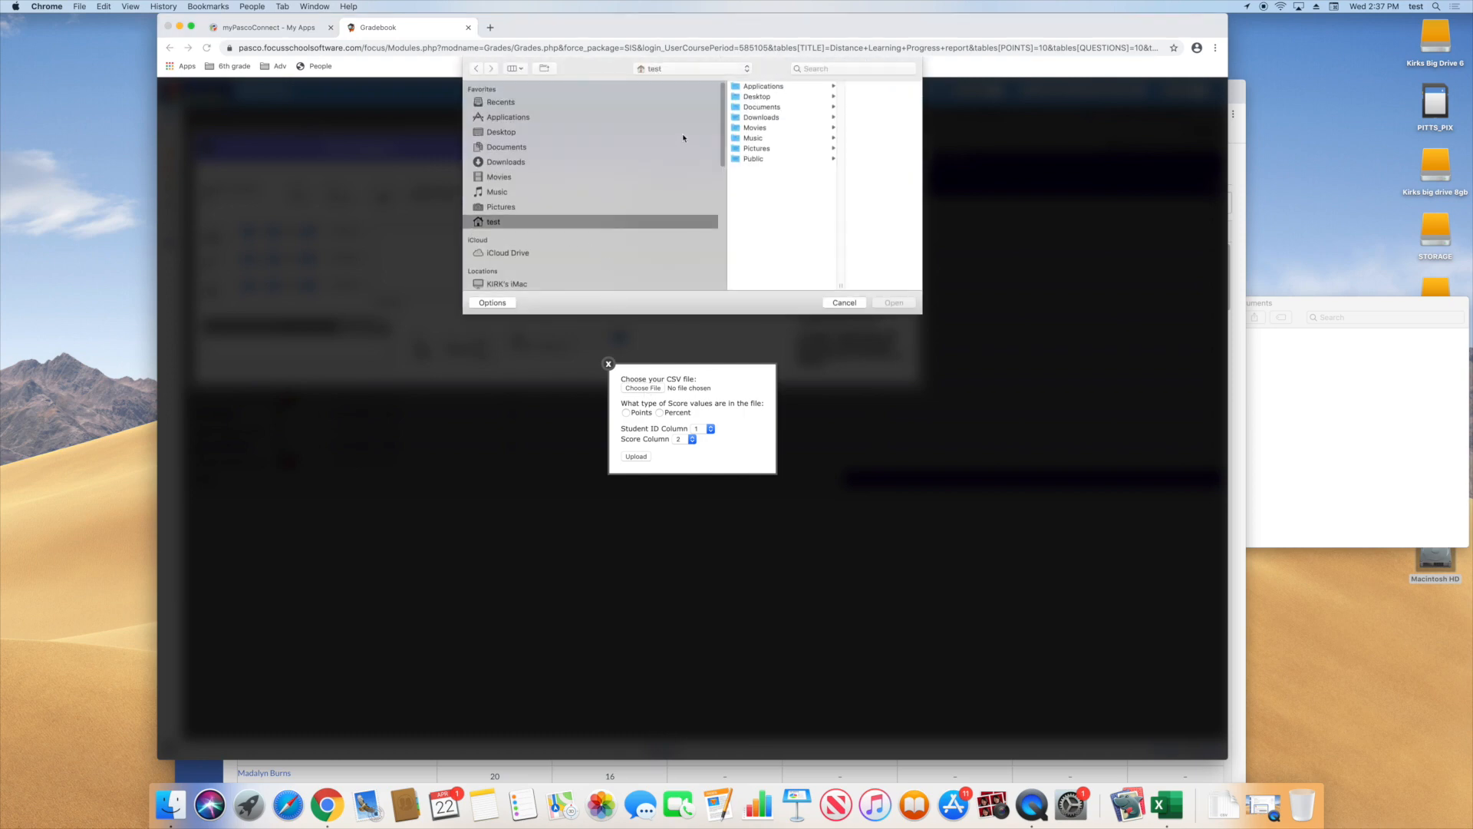
pyautogui.click(749, 107)
pyautogui.click(830, 89)
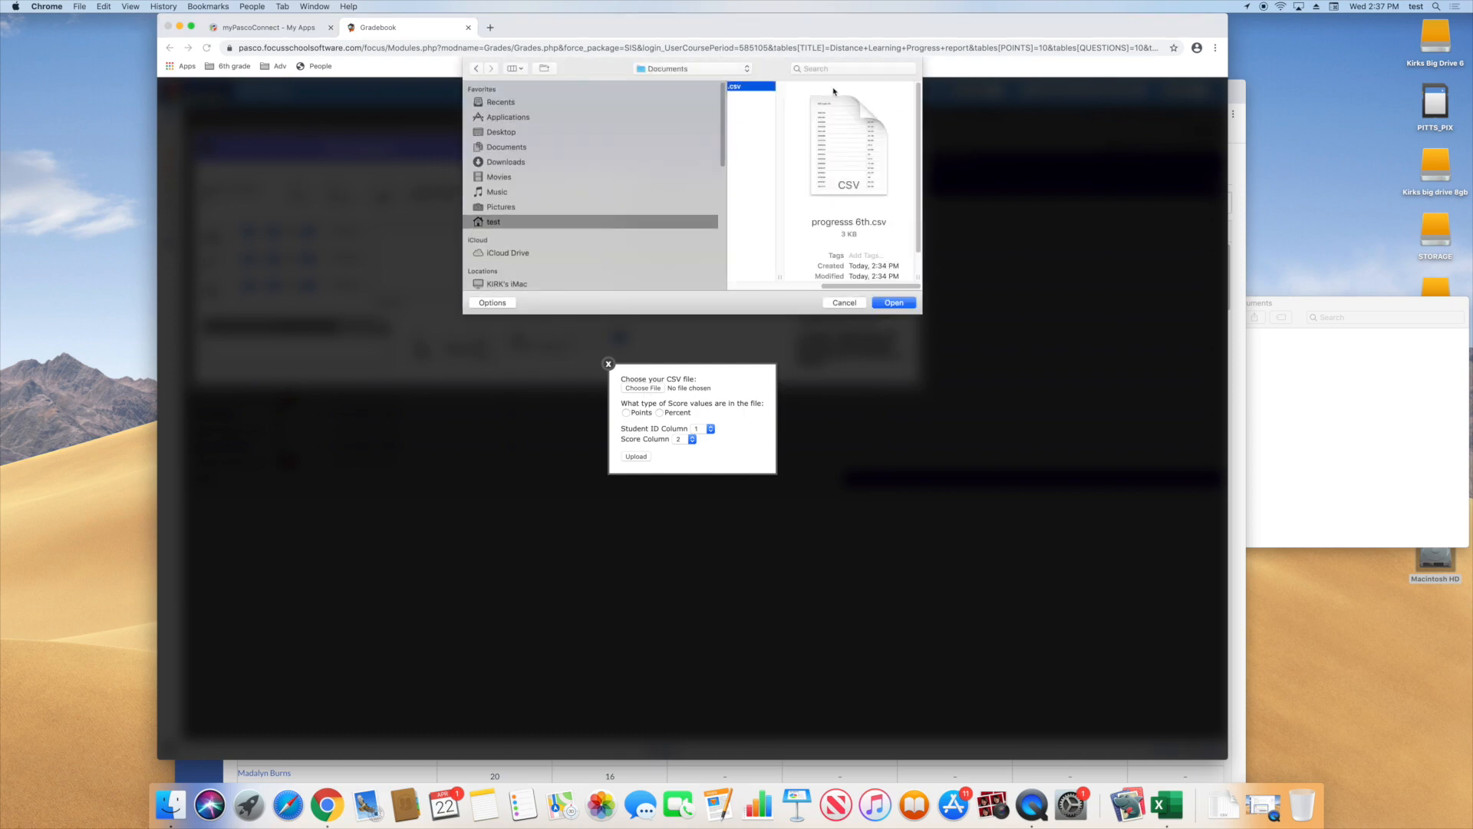
pyautogui.click(891, 304)
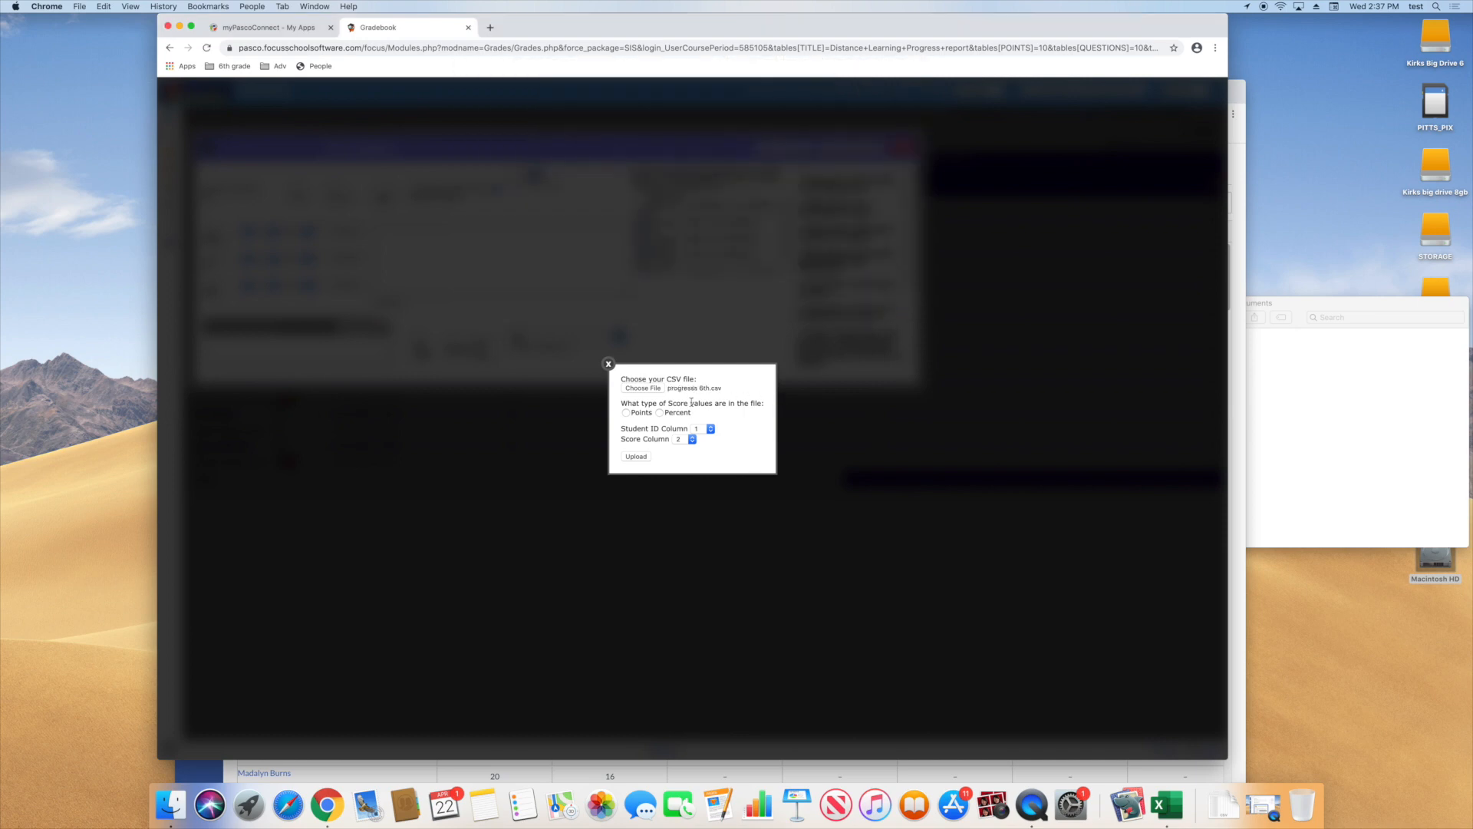
# Set the imported scores to Percent, keep Student ID column 1 and Score column 2, and upload the file
pyautogui.click(659, 414)
pyautogui.click(711, 430)
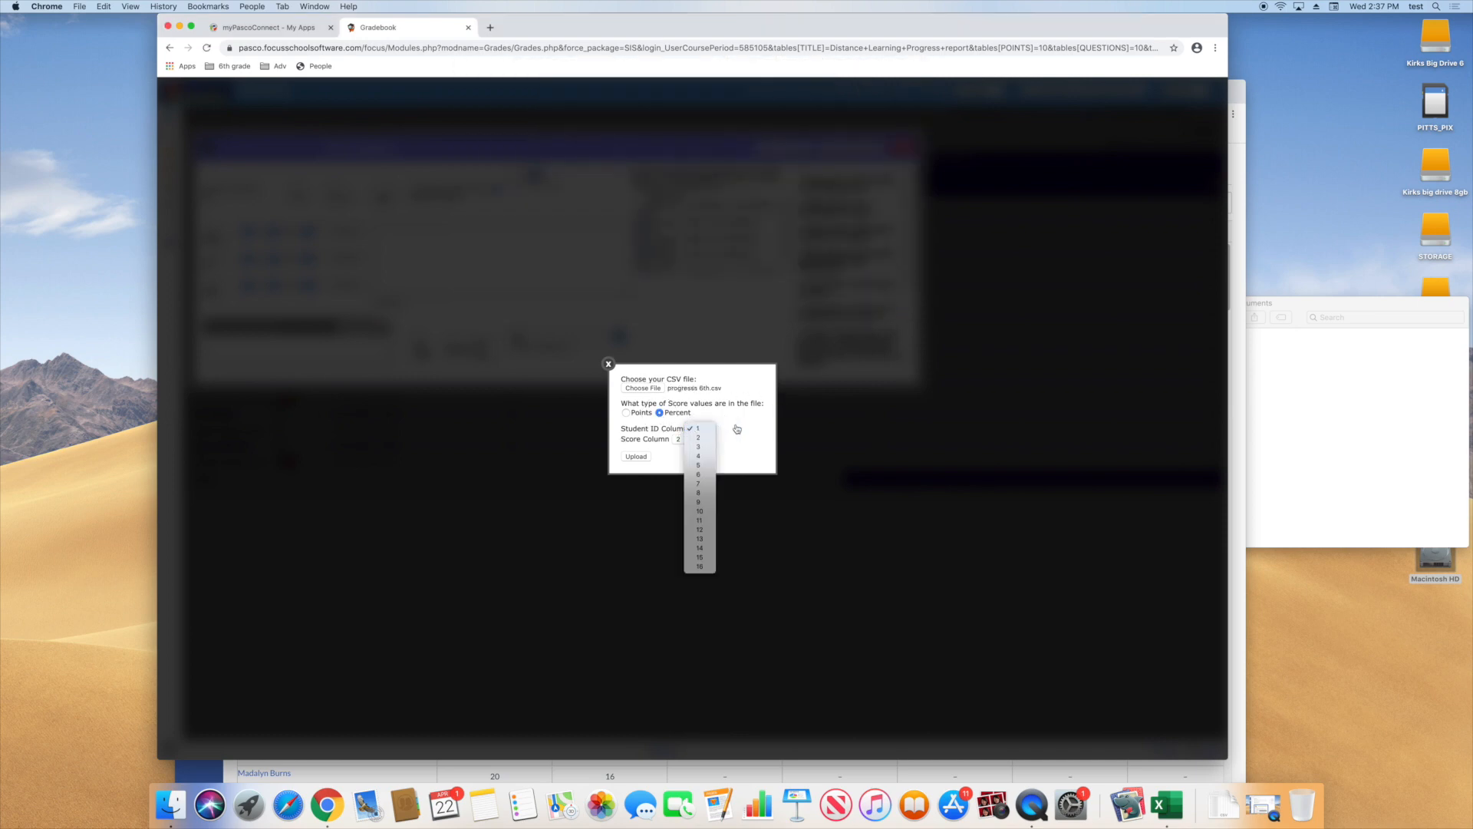
pyautogui.click(737, 429)
pyautogui.click(682, 440)
pyautogui.click(680, 439)
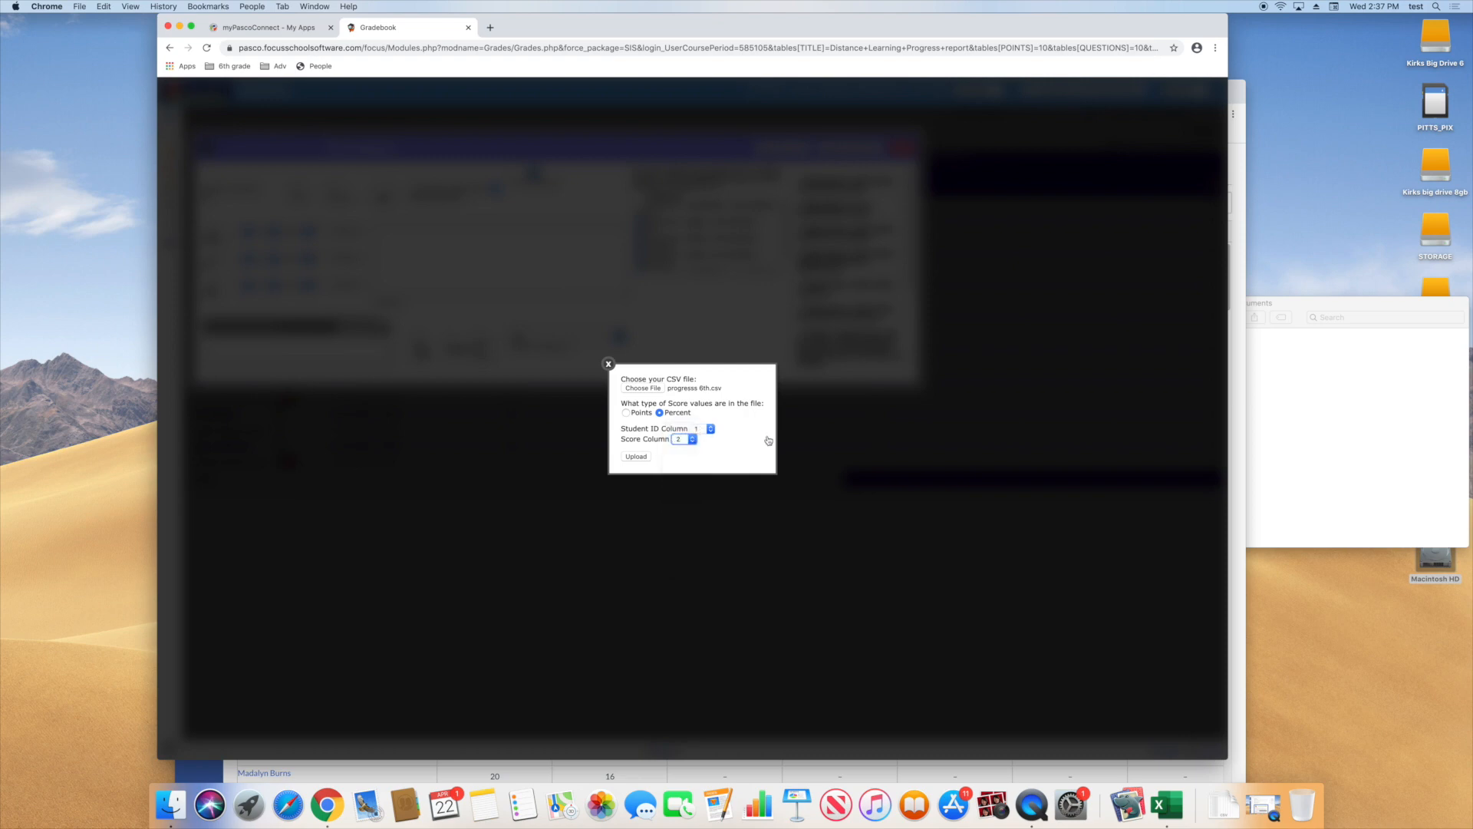
pyautogui.click(636, 455)
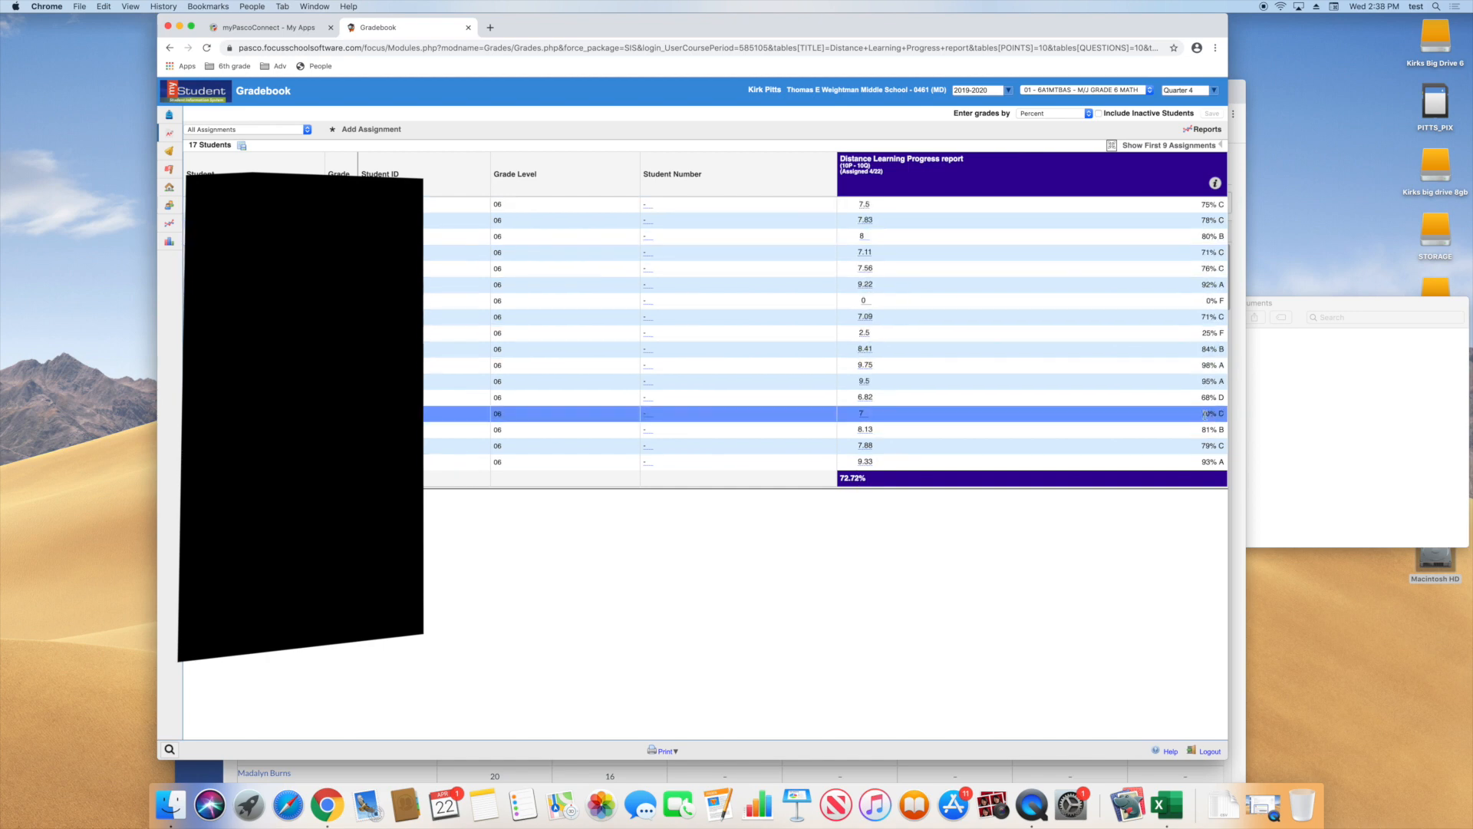
# Review the Distance Learning Progress report scores for periods 02, 06 and 04, and reopen Grades for period 04
pyautogui.click(1081, 87)
pyautogui.click(1053, 101)
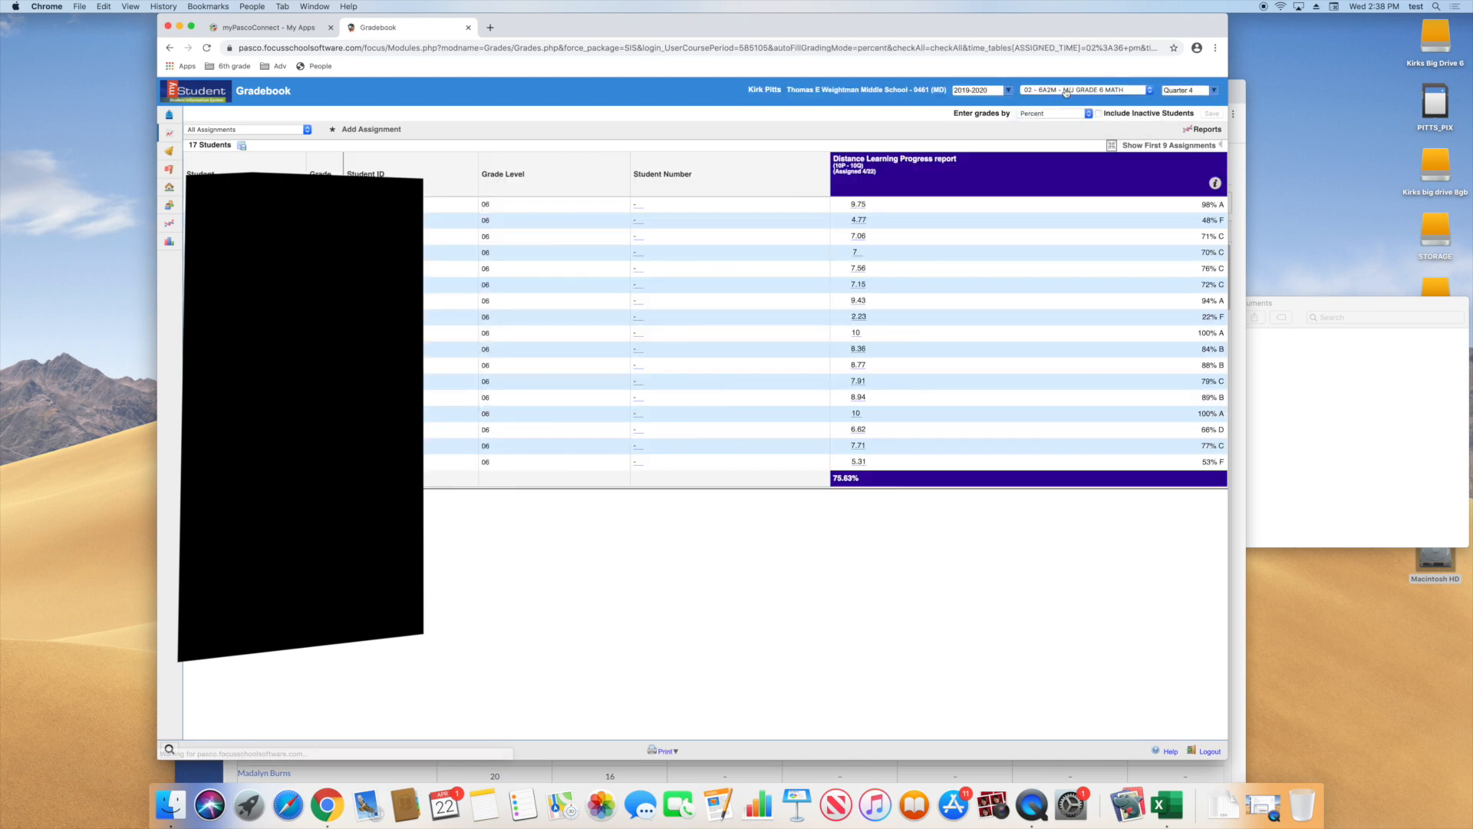
pyautogui.click(1066, 91)
pyautogui.click(1059, 116)
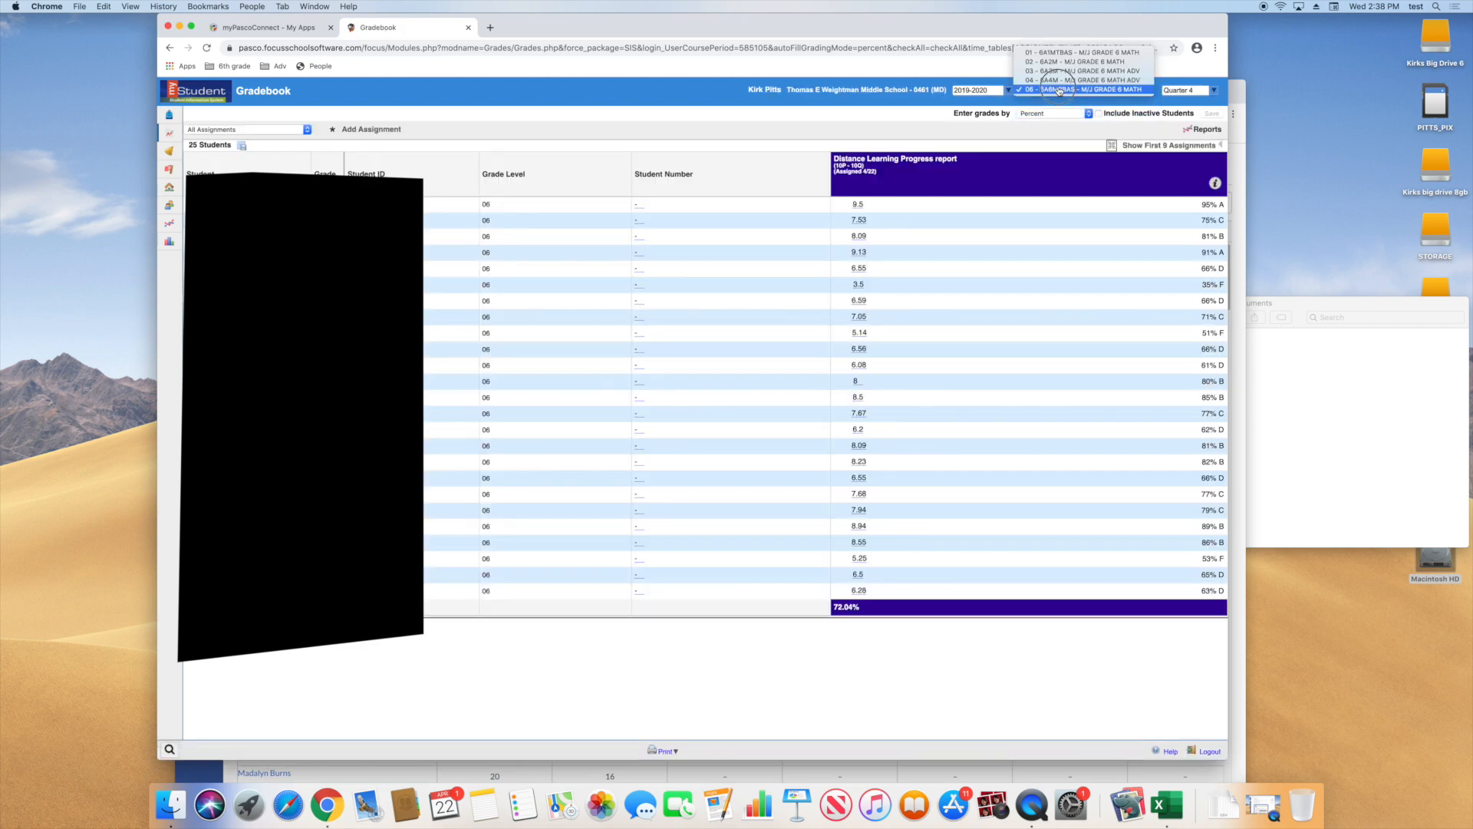
pyautogui.click(1054, 81)
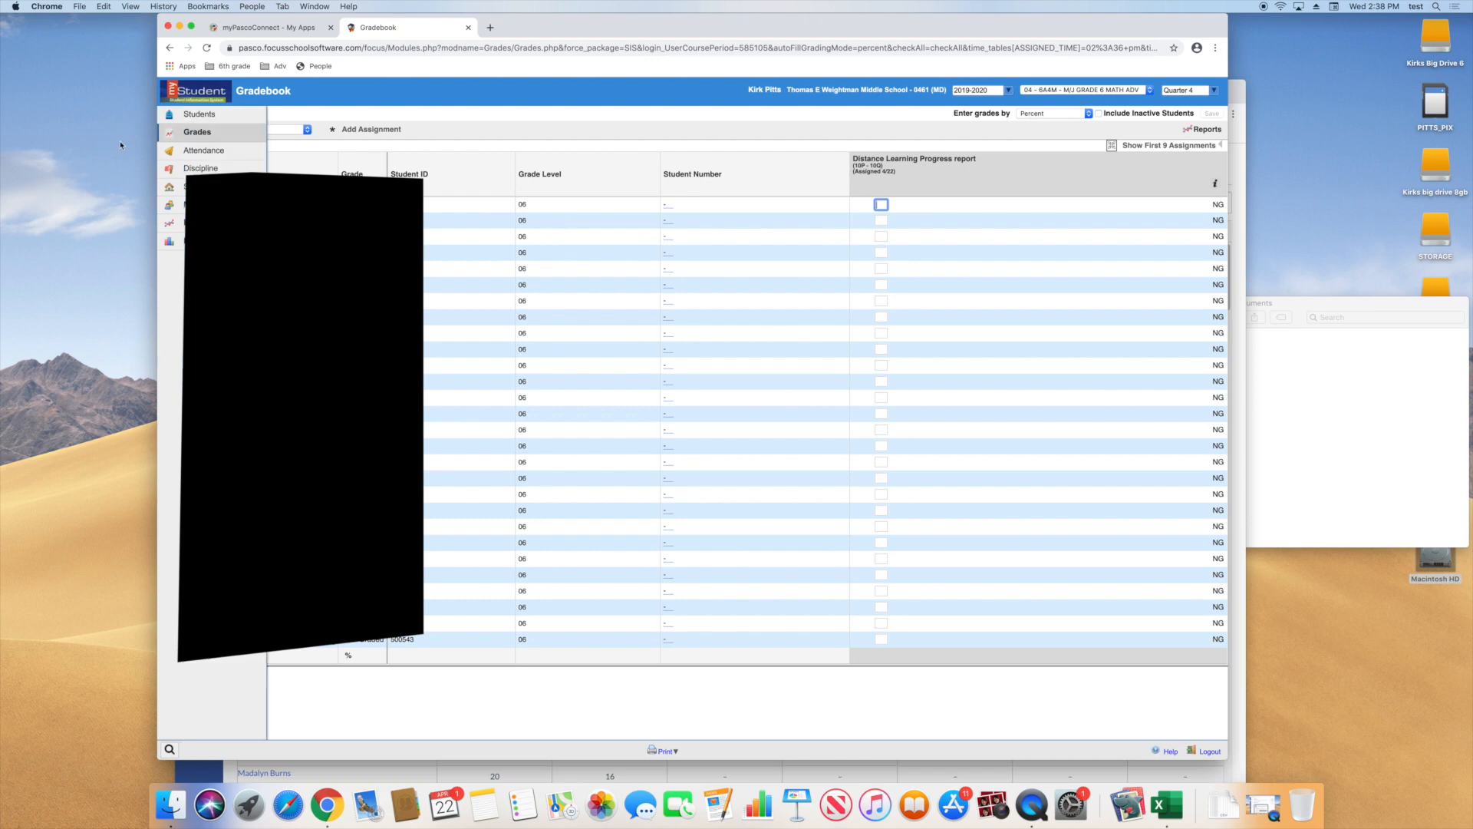
pyautogui.click(182, 133)
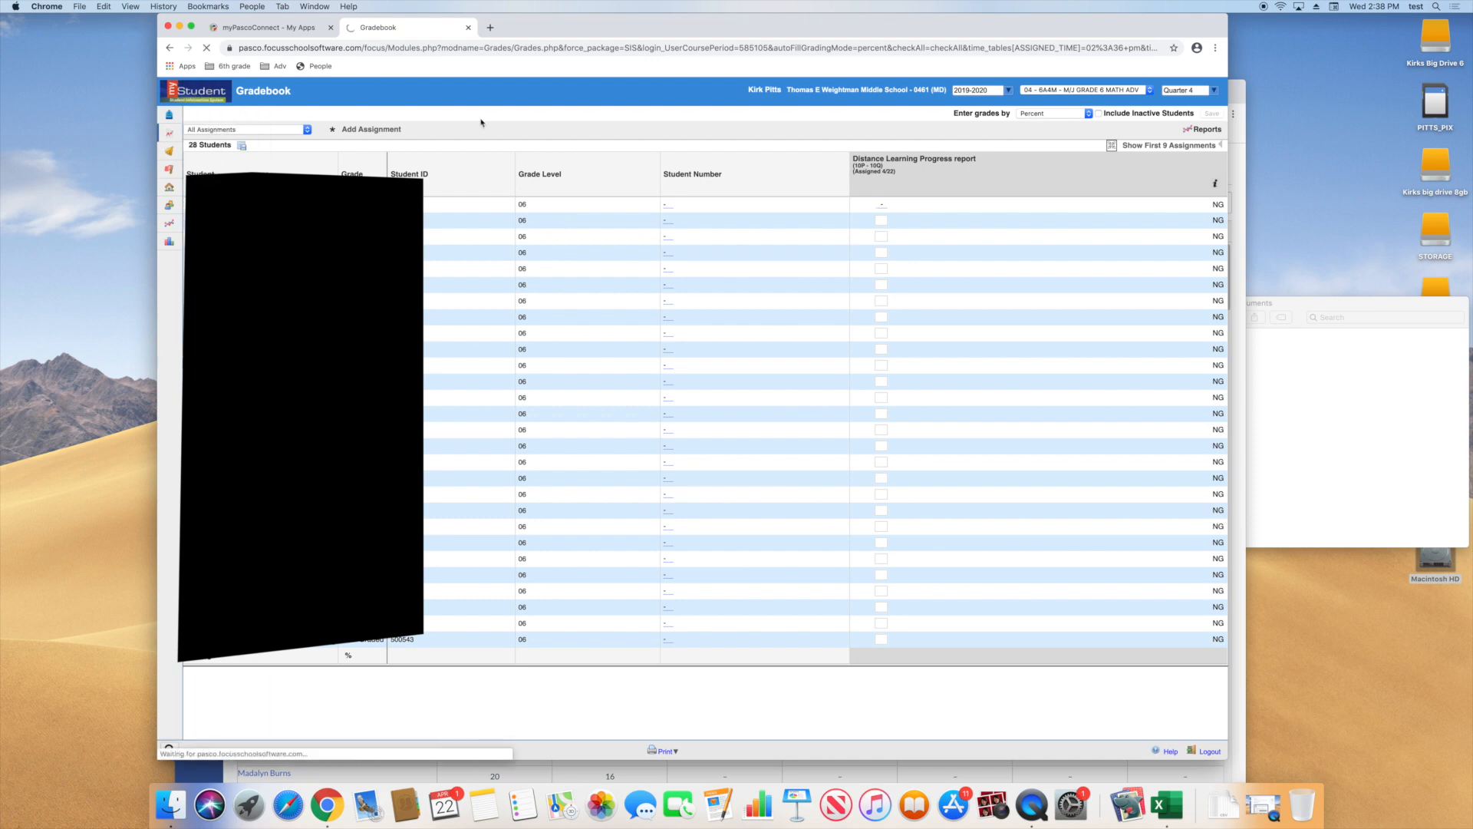